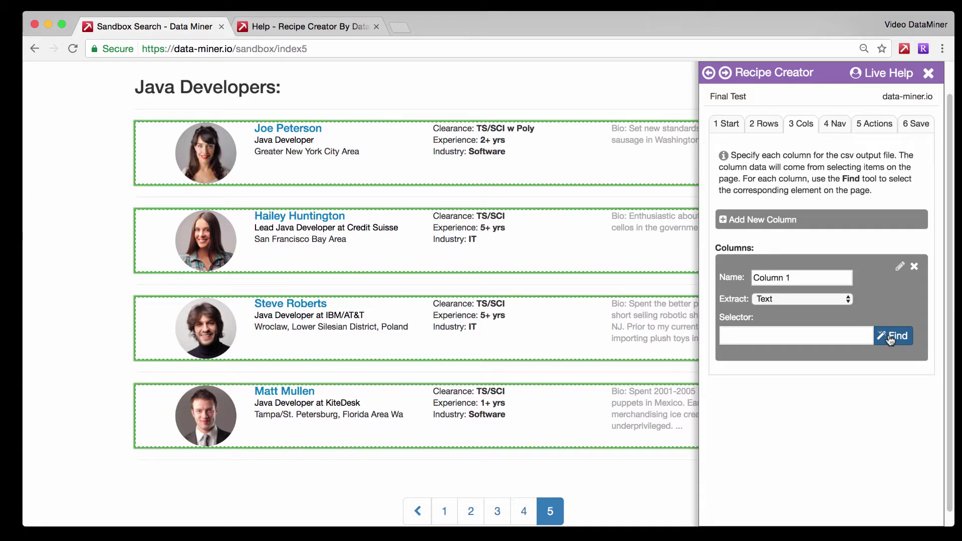
Step: Rename Column 1 as Name and keep its extraction type as Text
{"action": "left_click_drag", "start_coordinate": [801, 277], "coordinate": [748, 276]}
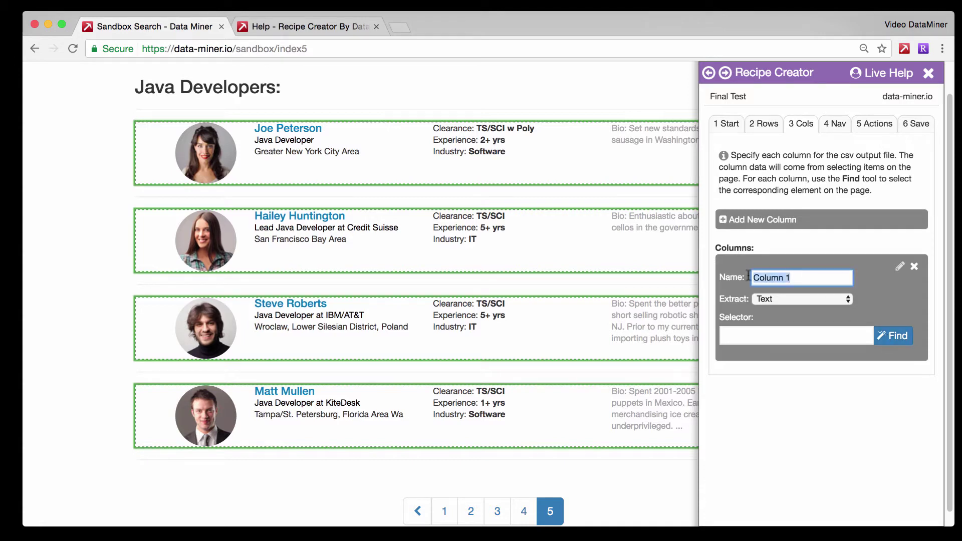
{"action": "type", "text": "Name"}
{"action": "left_click", "coordinate": [782, 300]}
{"action": "left_click", "coordinate": [756, 299]}
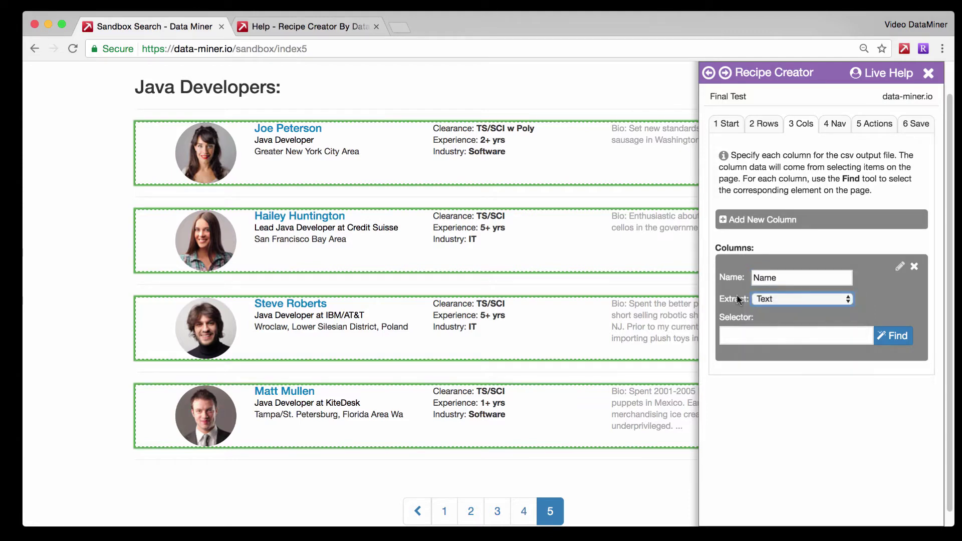
Step: Find a selector for the Name column by picking the first listing's name heading and its name class
{"action": "left_click", "coordinate": [900, 340]}
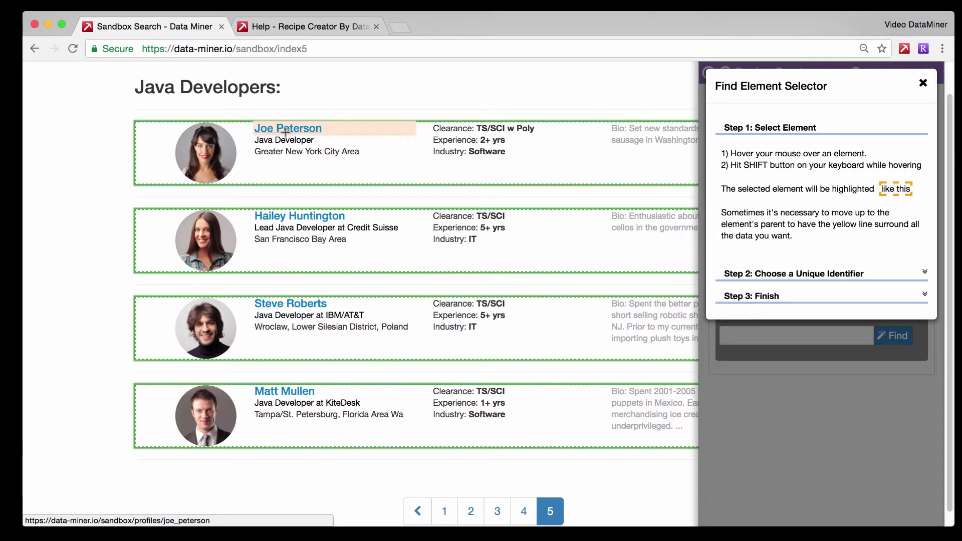
{"action": "key", "text": "shift"}
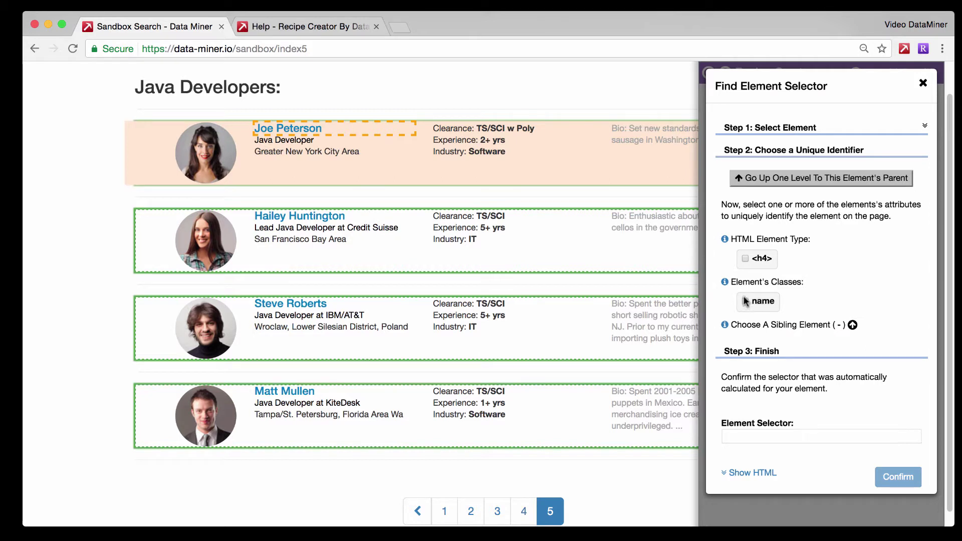
{"action": "left_click", "coordinate": [745, 301]}
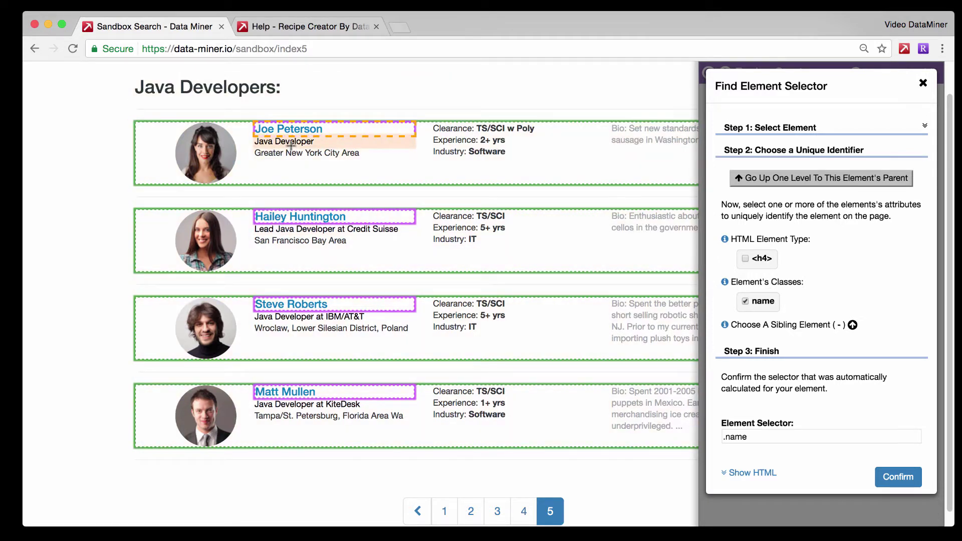
Step: Try the <p> element type on the first listing's job title and the <h4> type on its name heading
{"action": "left_click", "coordinate": [290, 145]}
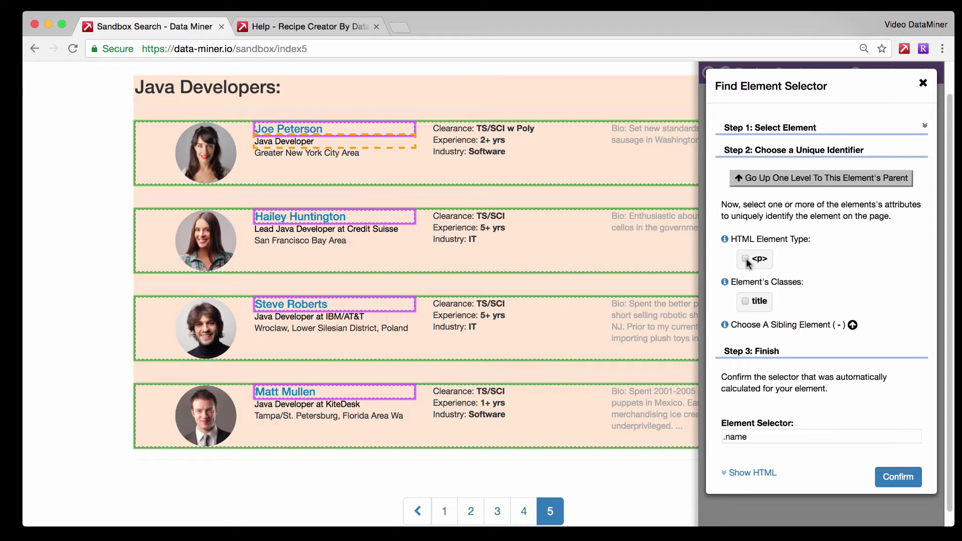
{"action": "left_click", "coordinate": [745, 258]}
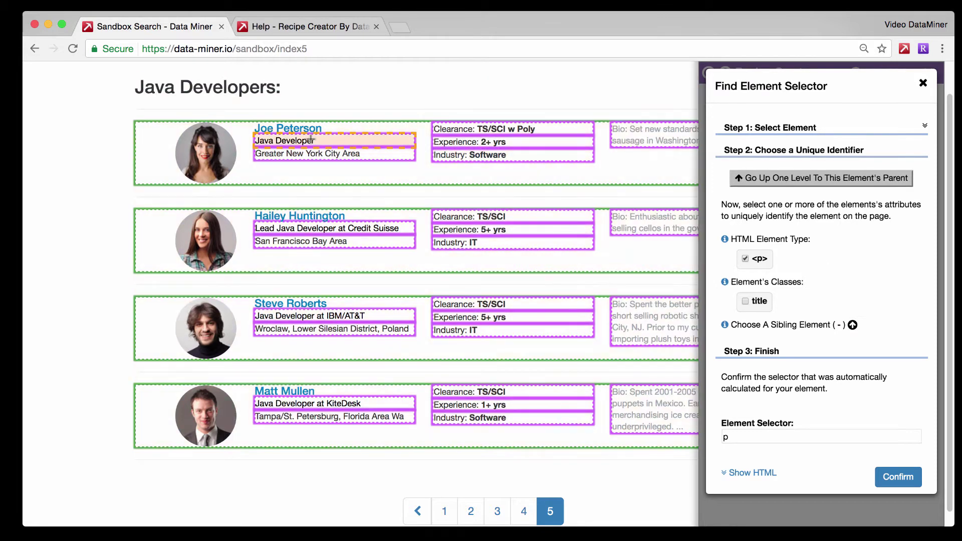
{"action": "left_click", "coordinate": [300, 131]}
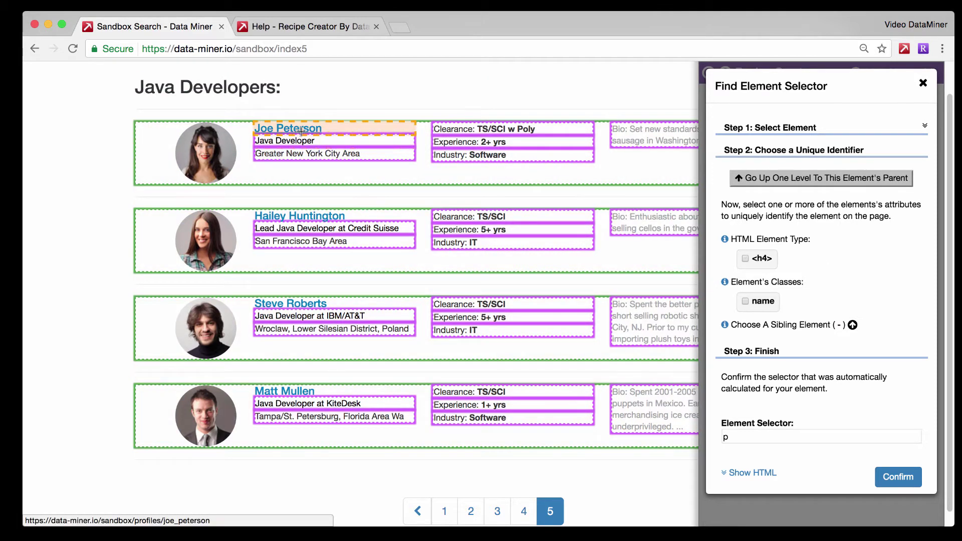
{"action": "left_click", "coordinate": [744, 258]}
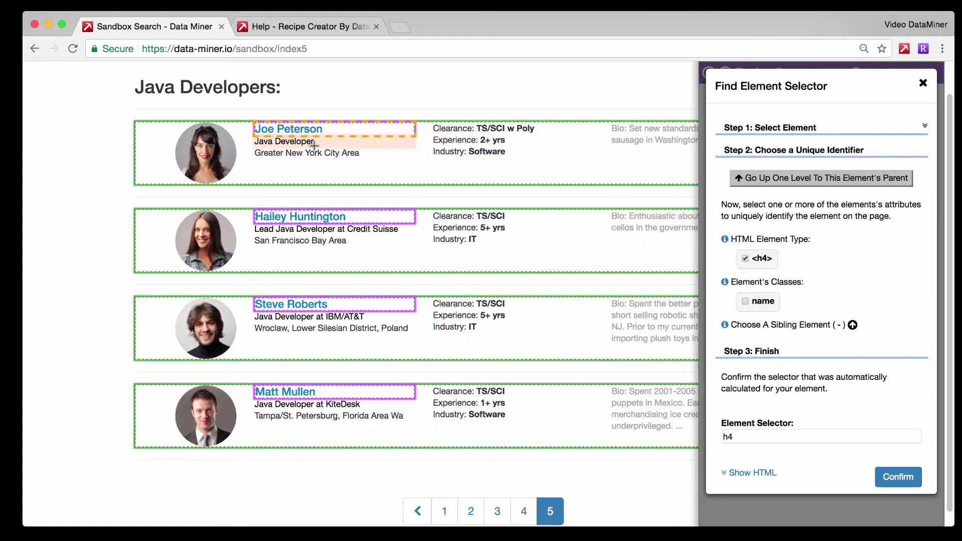
Step: Pick the first listing's job title and confirm .title as the Name column's selector, using only the title class
{"action": "left_click", "coordinate": [313, 145]}
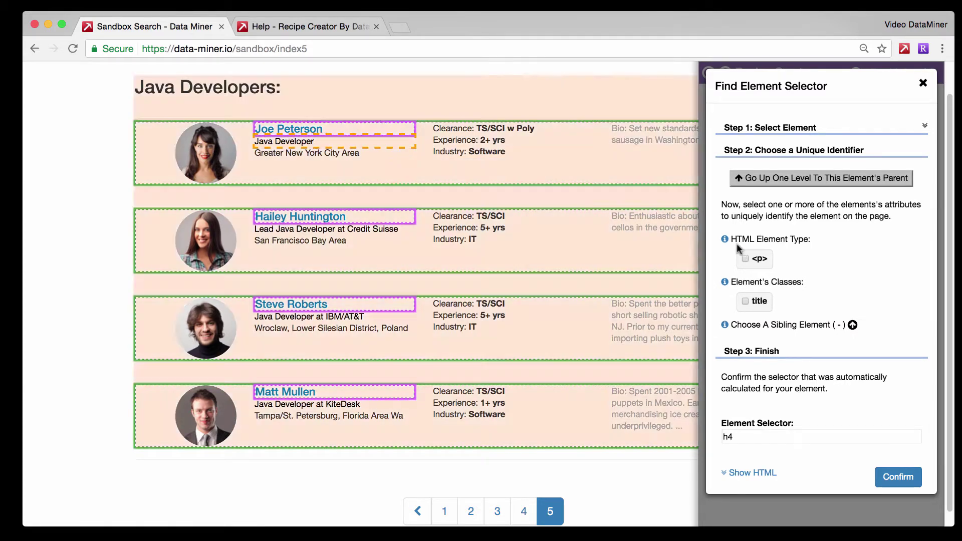
{"action": "left_click", "coordinate": [745, 258]}
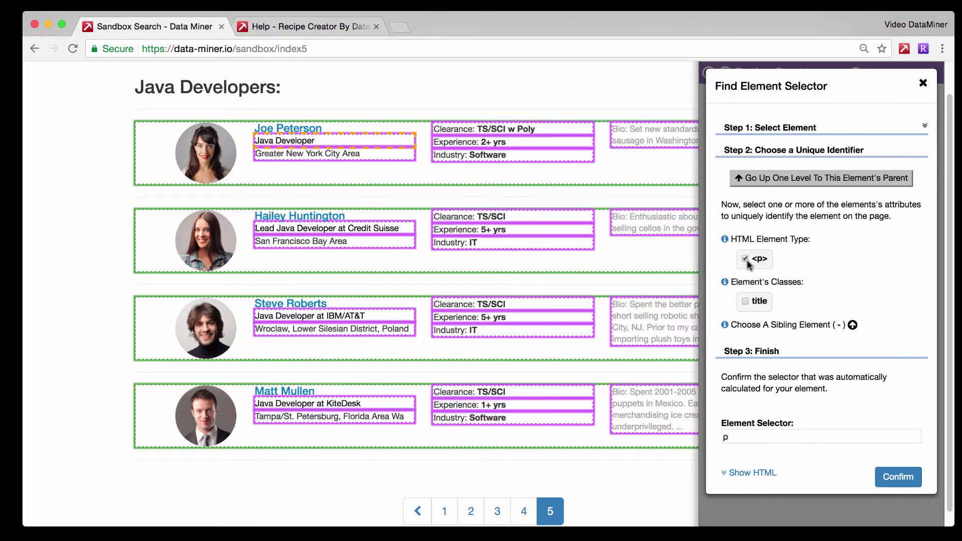
{"action": "left_click", "coordinate": [744, 303]}
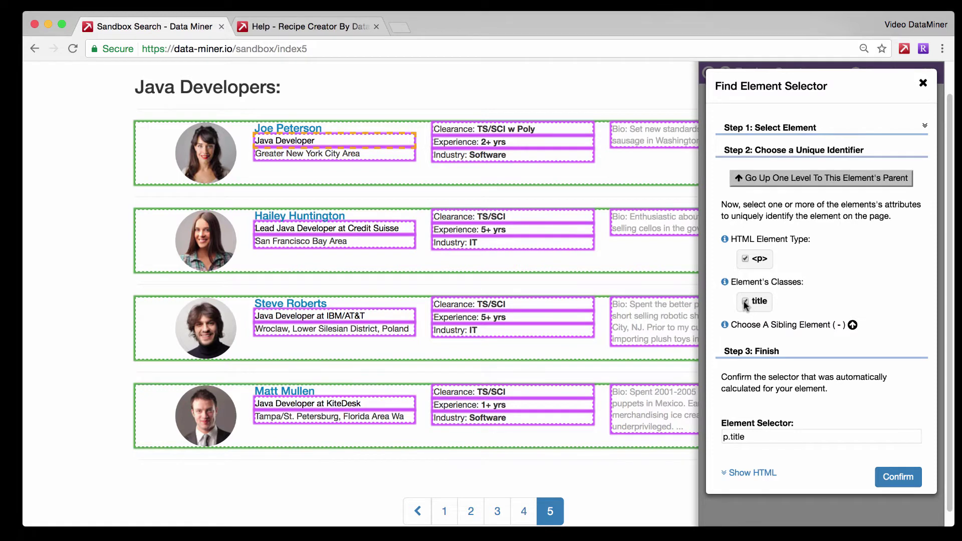
{"action": "left_click", "coordinate": [744, 259]}
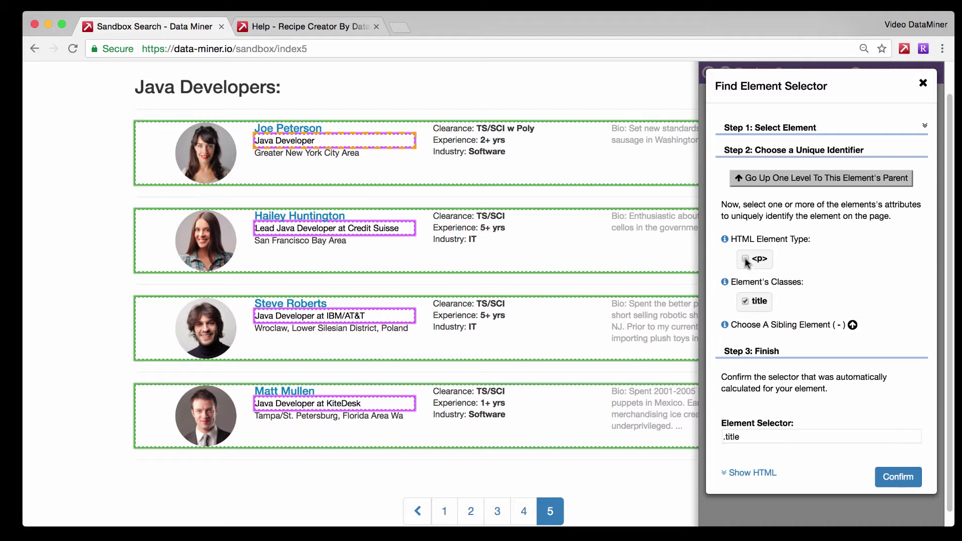
{"action": "left_click", "coordinate": [896, 479]}
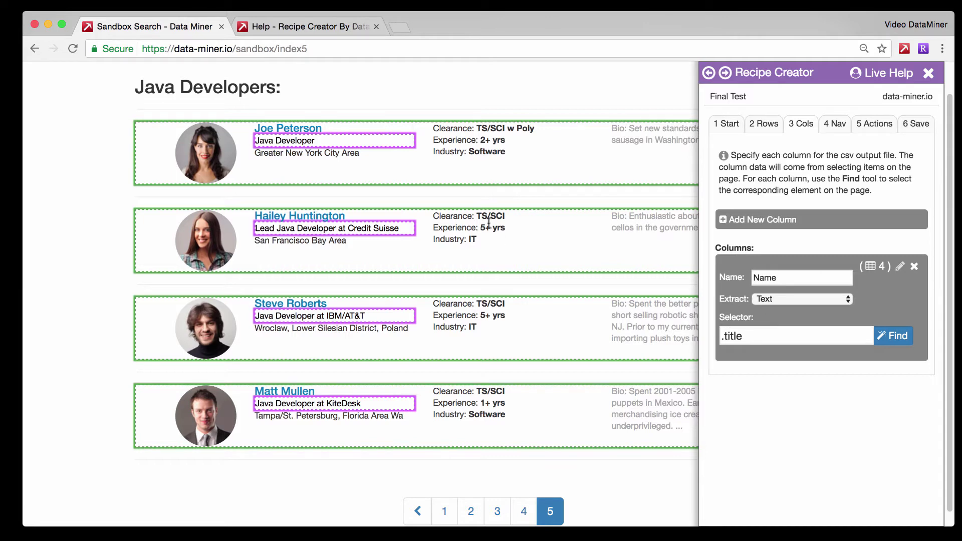
Step: Examine the Basic Selectors table on the Recipe Creator help page, including the h1 tag and #email id examples
{"action": "left_click", "coordinate": [329, 30]}
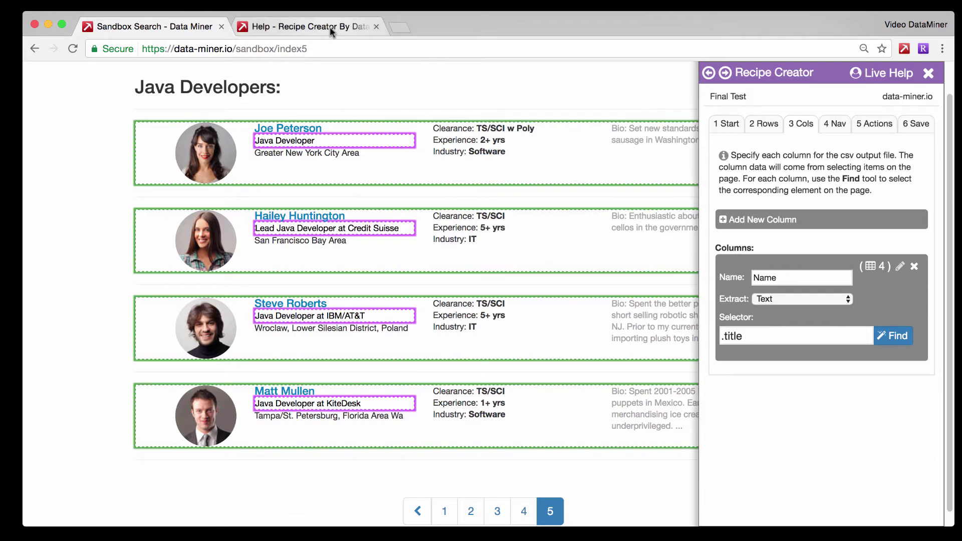
{"action": "scroll", "coordinate": [371, 253], "scroll_direction": "down", "scroll_amount": 5}
{"action": "scroll", "coordinate": [371, 253], "scroll_direction": "down", "scroll_amount": 15}
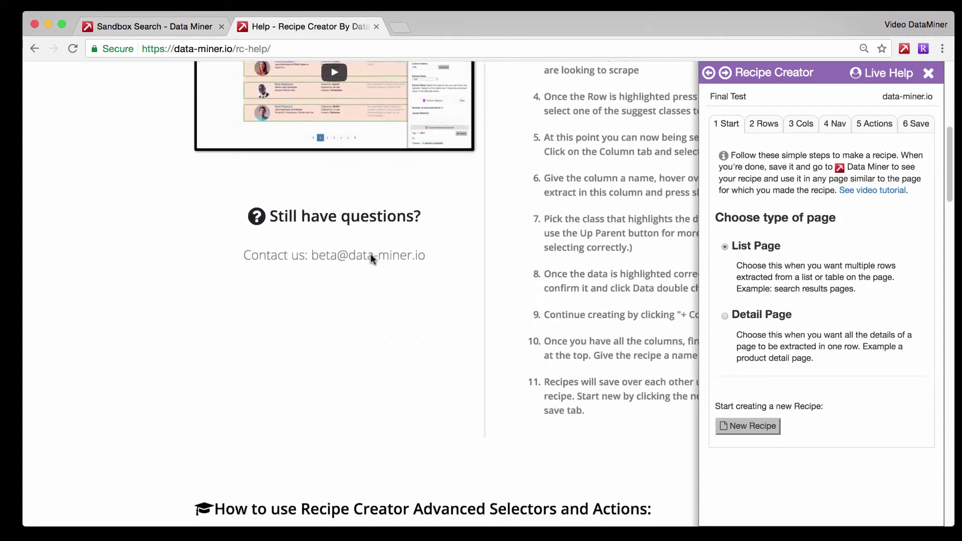
{"action": "scroll", "coordinate": [370, 253], "scroll_direction": "down", "scroll_amount": 8}
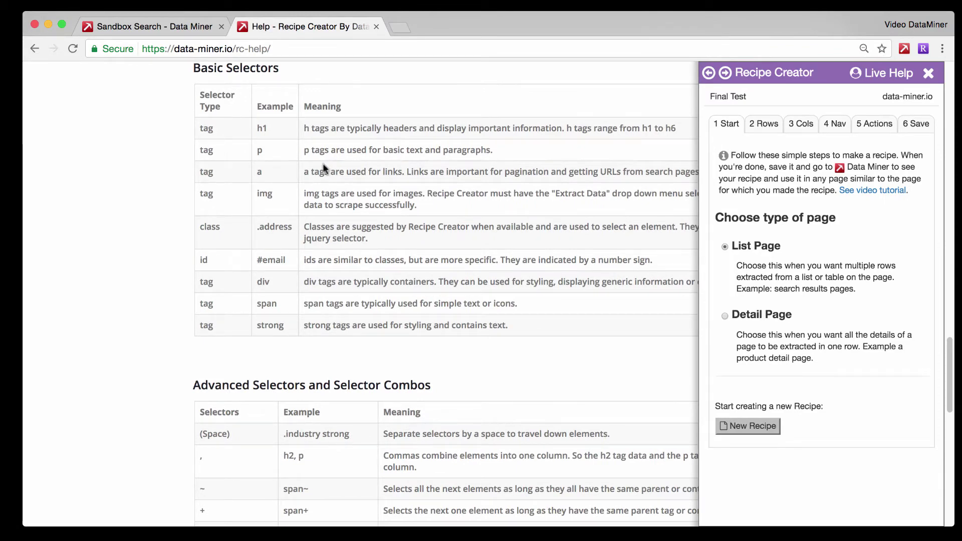
{"action": "scroll", "coordinate": [324, 169], "scroll_direction": "down", "scroll_amount": 3}
{"action": "scroll", "coordinate": [324, 165], "scroll_direction": "up", "scroll_amount": 1}
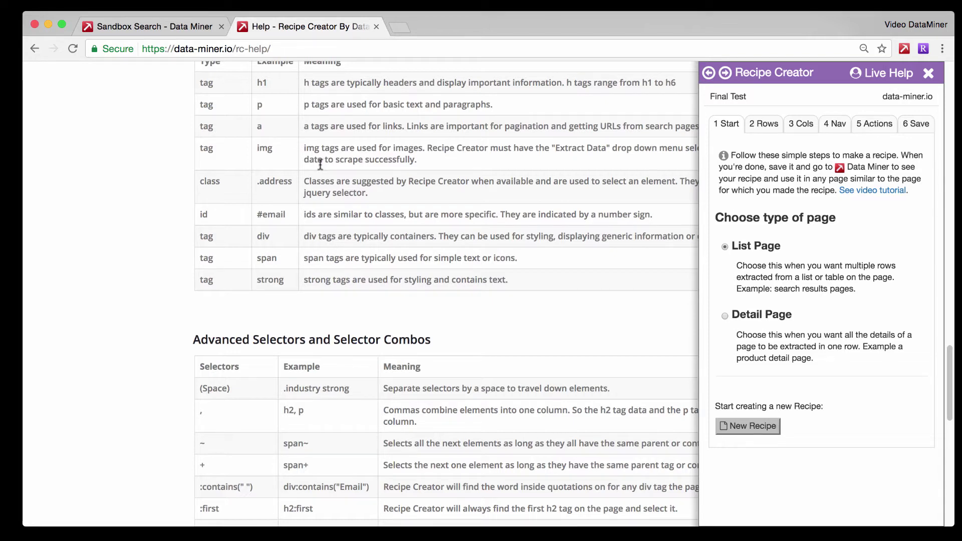
{"action": "scroll", "coordinate": [320, 165], "scroll_direction": "down", "scroll_amount": 1}
{"action": "scroll", "coordinate": [326, 155], "scroll_direction": "up", "scroll_amount": 2}
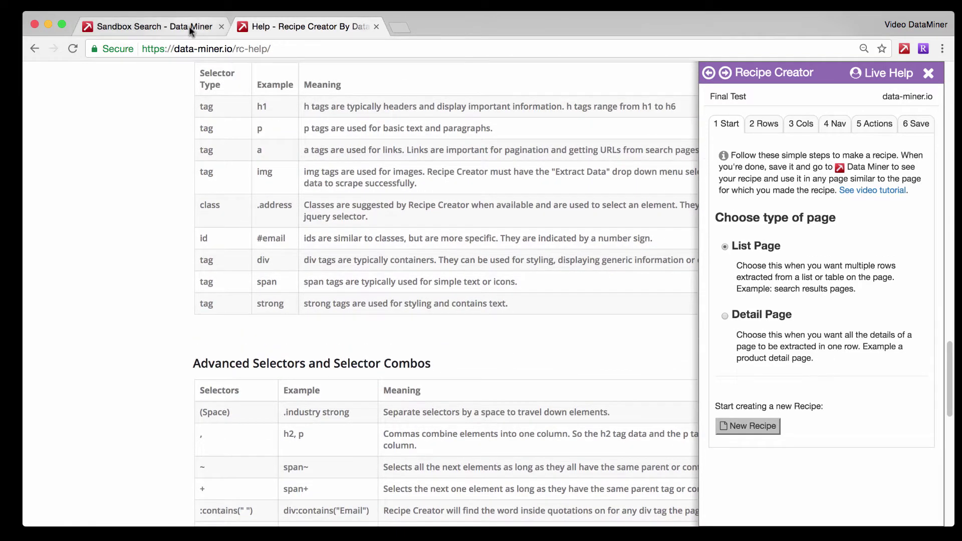
{"action": "scroll", "coordinate": [277, 163], "scroll_direction": "up", "scroll_amount": 2}
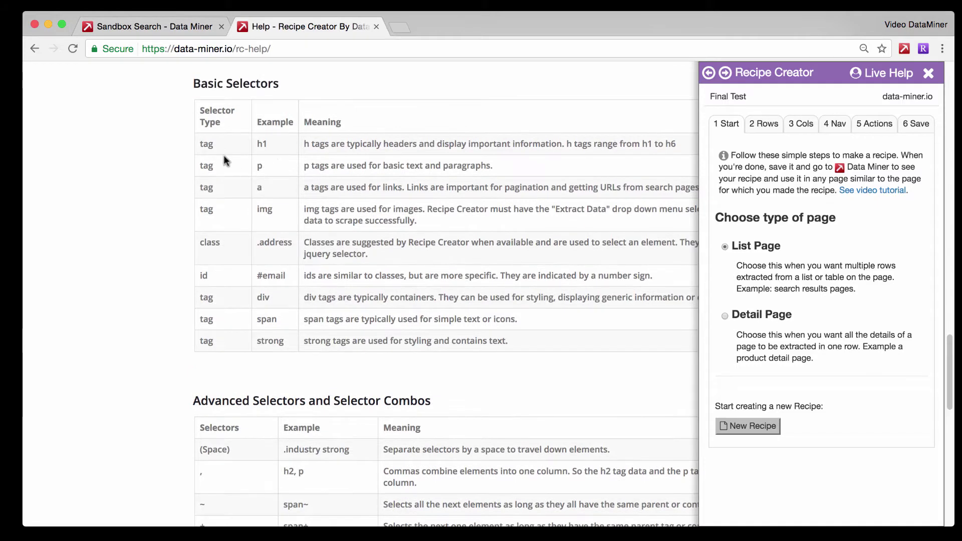
{"action": "left_click_drag", "start_coordinate": [200, 143], "coordinate": [273, 146]}
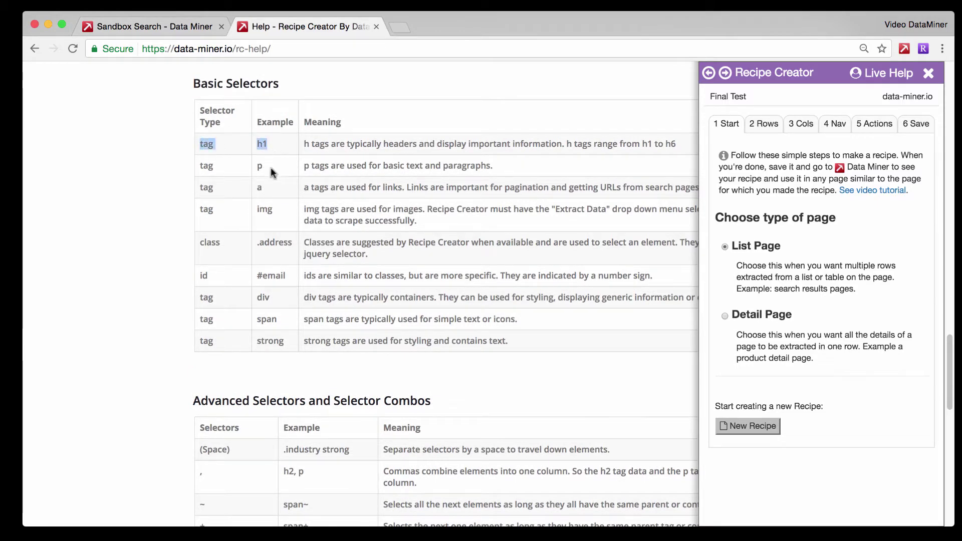
{"action": "left_click", "coordinate": [262, 145]}
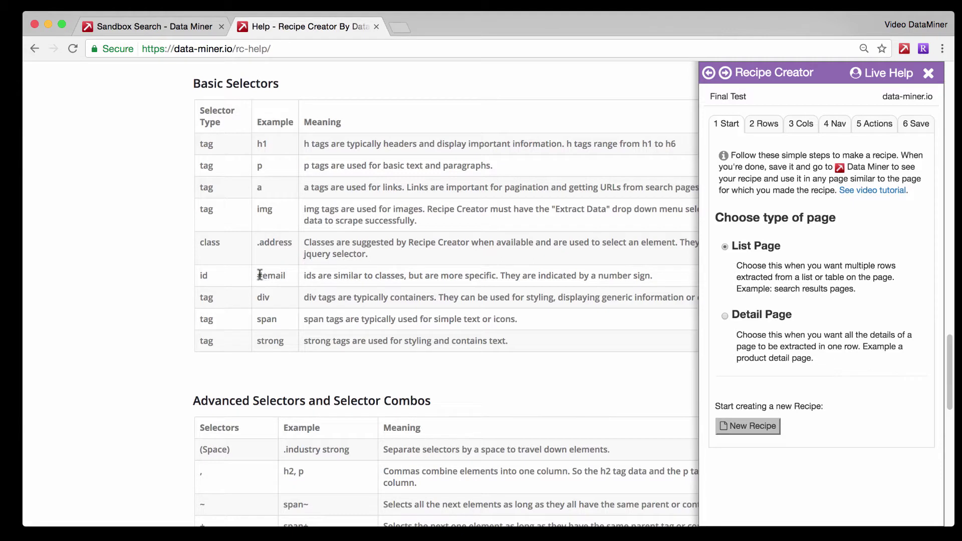
{"action": "left_click_drag", "start_coordinate": [259, 274], "coordinate": [263, 274]}
Step: Examine the Advanced Selectors and Selector Combos table, especially the (Space) selector
{"action": "scroll", "coordinate": [314, 277], "scroll_direction": "down", "scroll_amount": 5}
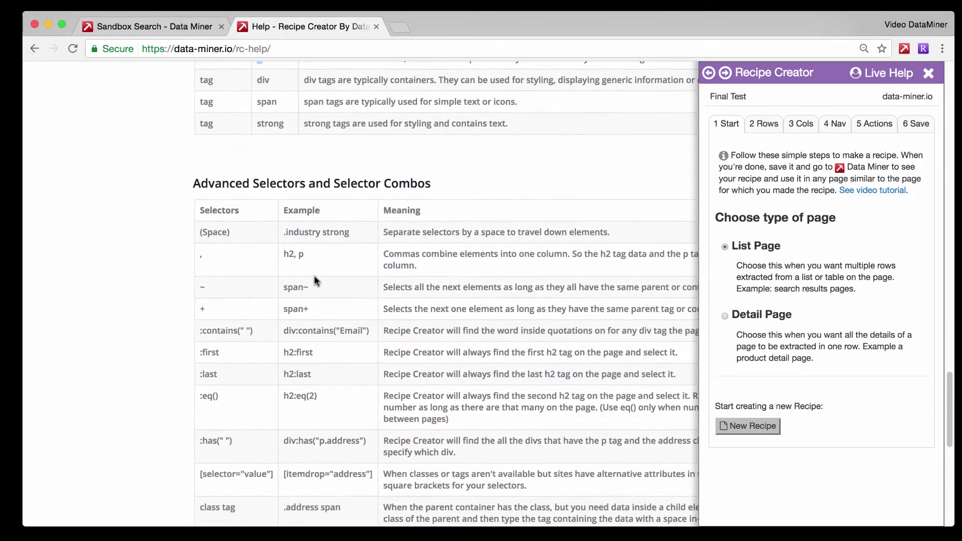
{"action": "scroll", "coordinate": [314, 276], "scroll_direction": "up", "scroll_amount": 4}
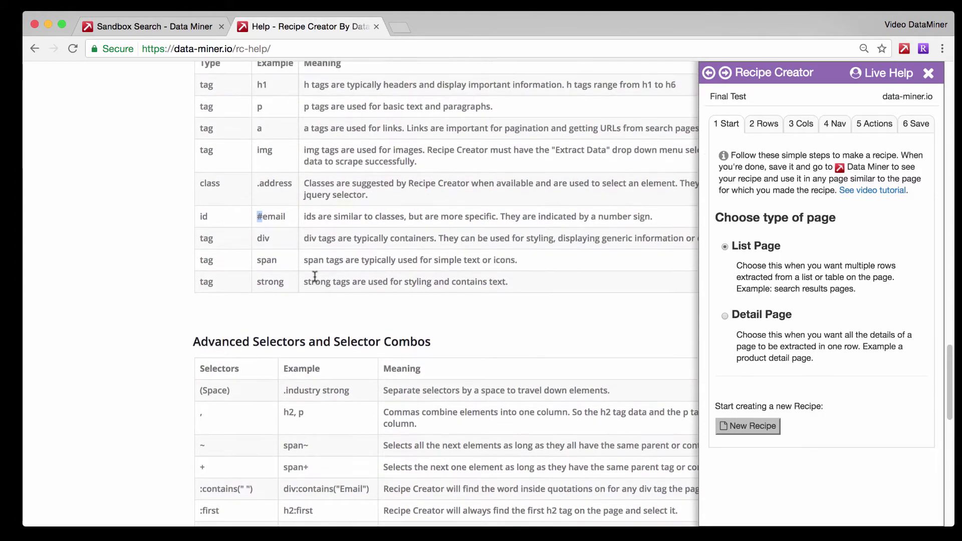
{"action": "scroll", "coordinate": [315, 277], "scroll_direction": "up", "scroll_amount": 1}
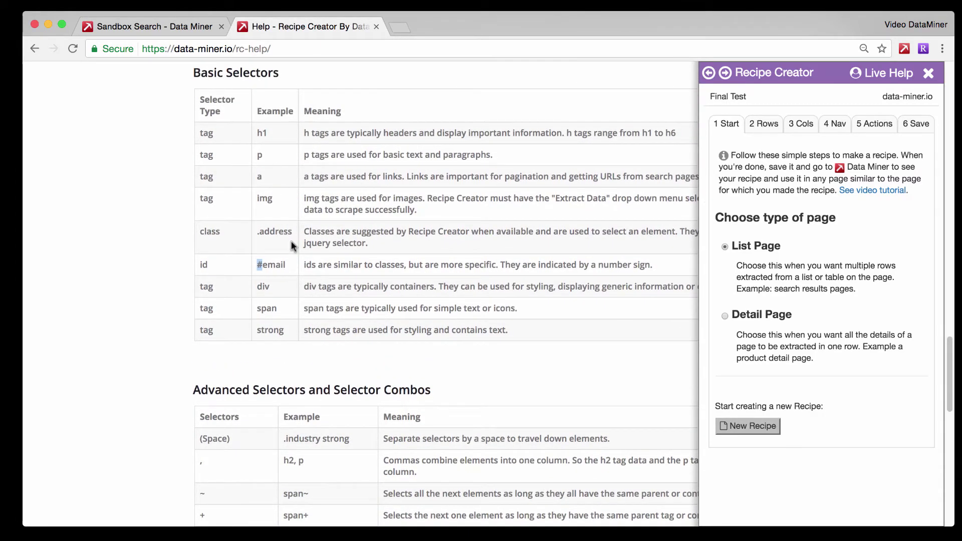
{"action": "scroll", "coordinate": [292, 244], "scroll_direction": "down", "scroll_amount": 2}
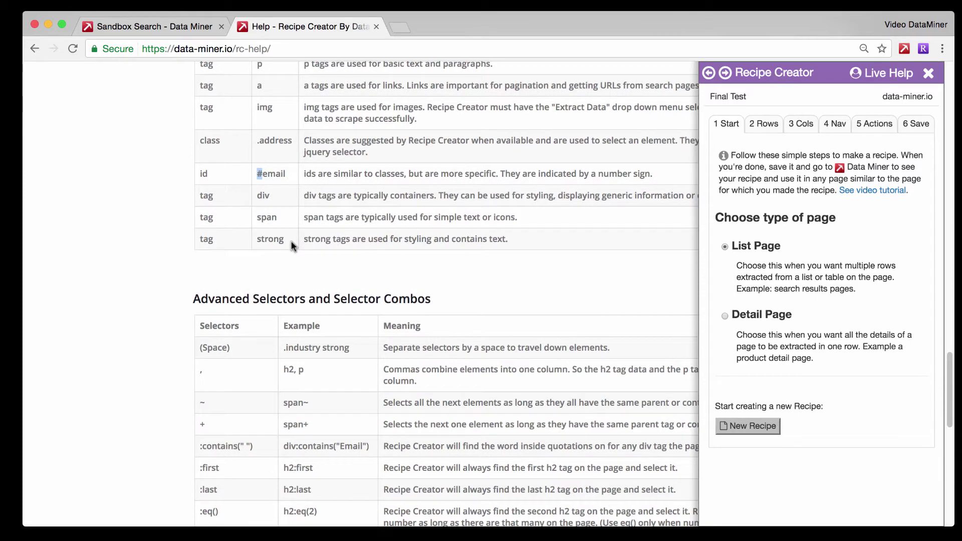
{"action": "scroll", "coordinate": [291, 240], "scroll_direction": "down", "scroll_amount": 4}
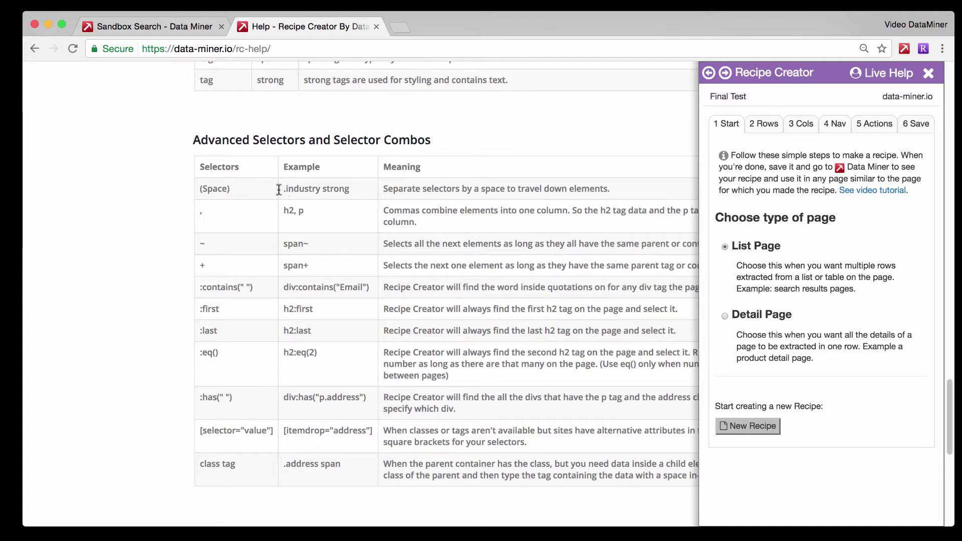
{"action": "left_click_drag", "start_coordinate": [230, 189], "coordinate": [205, 188]}
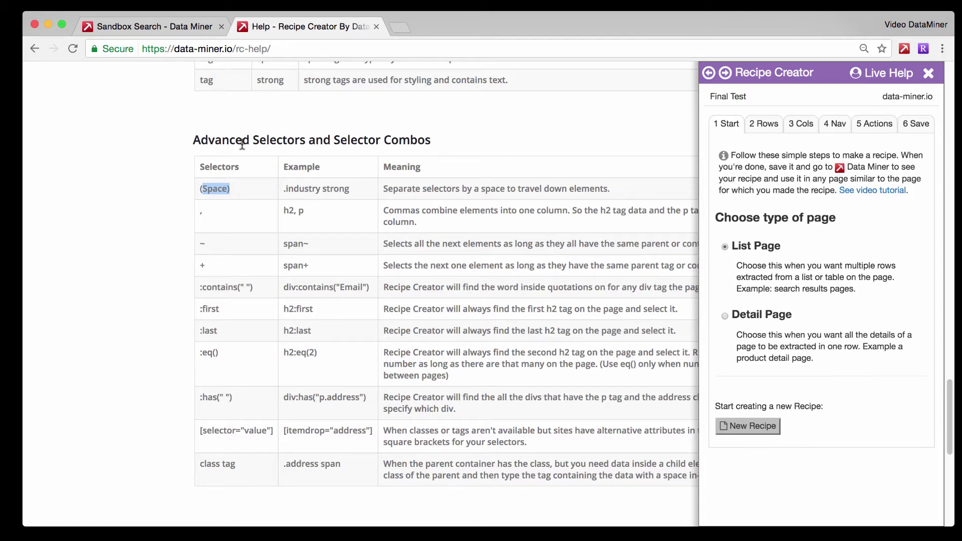
Step: Reopen the Name column's selector finder on the sandbox page and move up from the first name heading to its basic-info parent container
{"action": "left_click", "coordinate": [182, 28]}
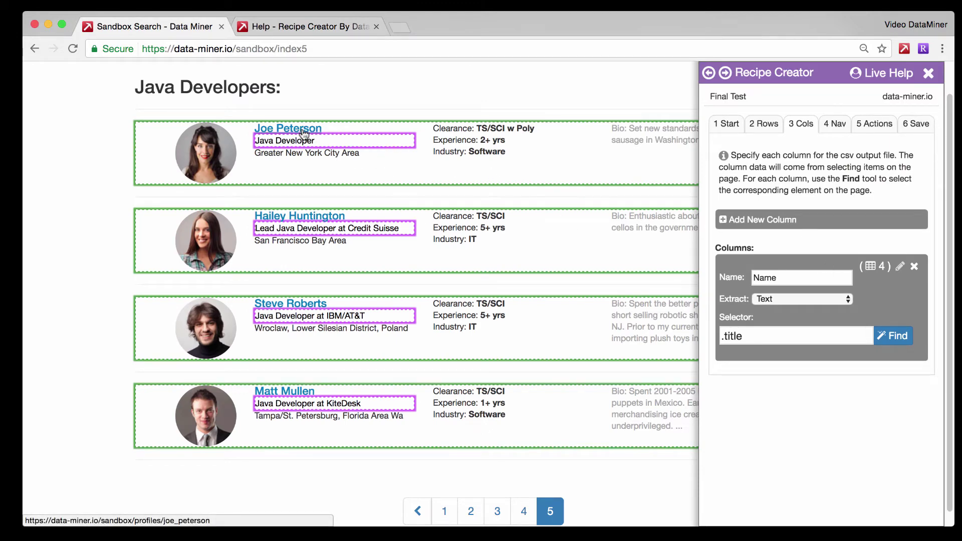
{"action": "left_click", "coordinate": [896, 337]}
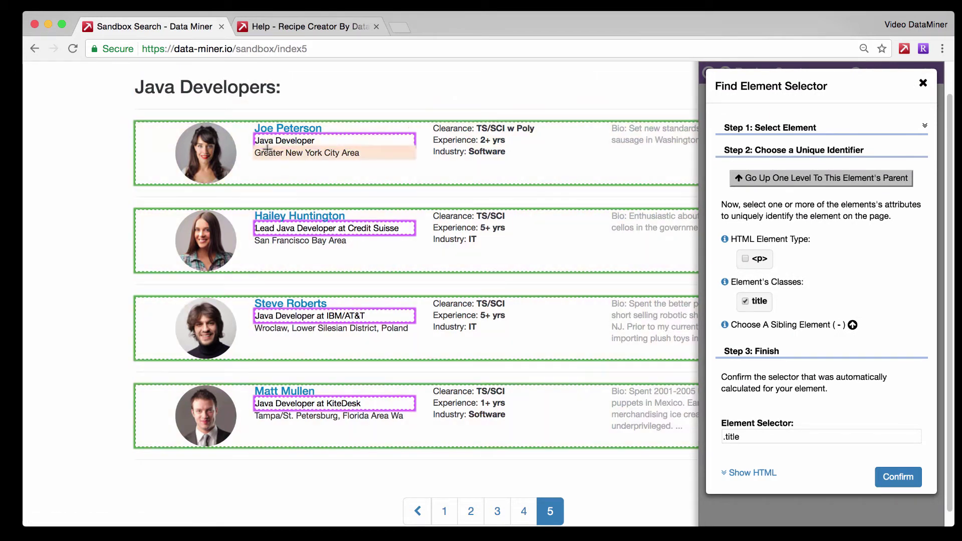
{"action": "left_click", "coordinate": [261, 126]}
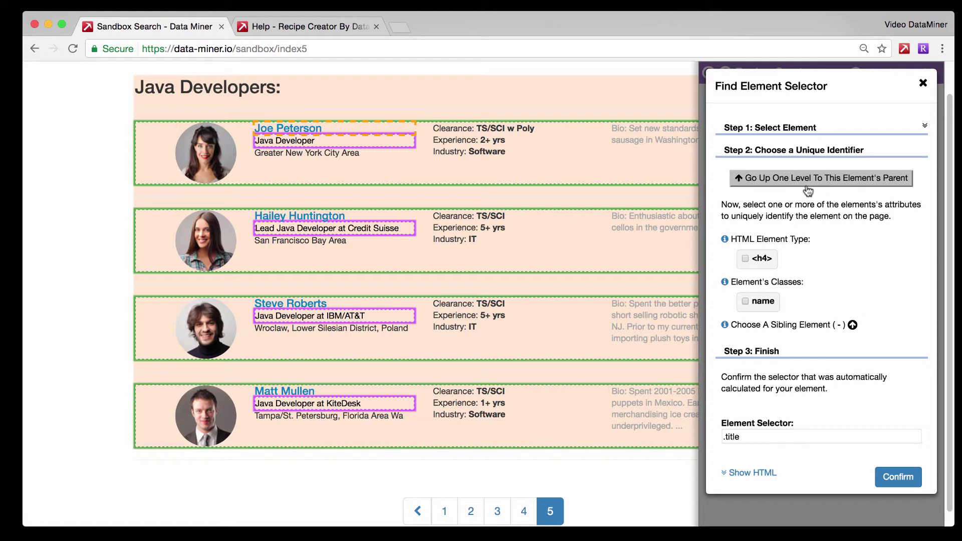
{"action": "left_click", "coordinate": [808, 189]}
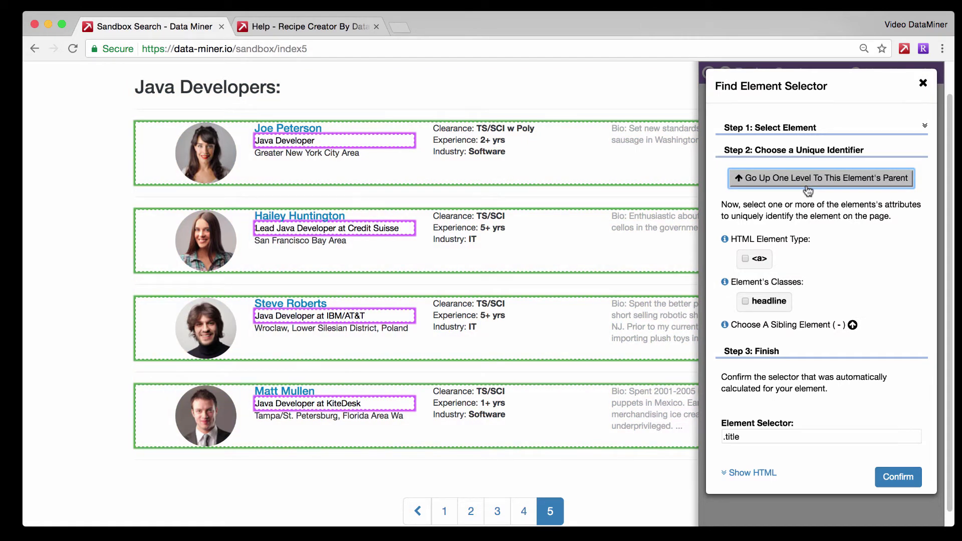
{"action": "left_click", "coordinate": [808, 190]}
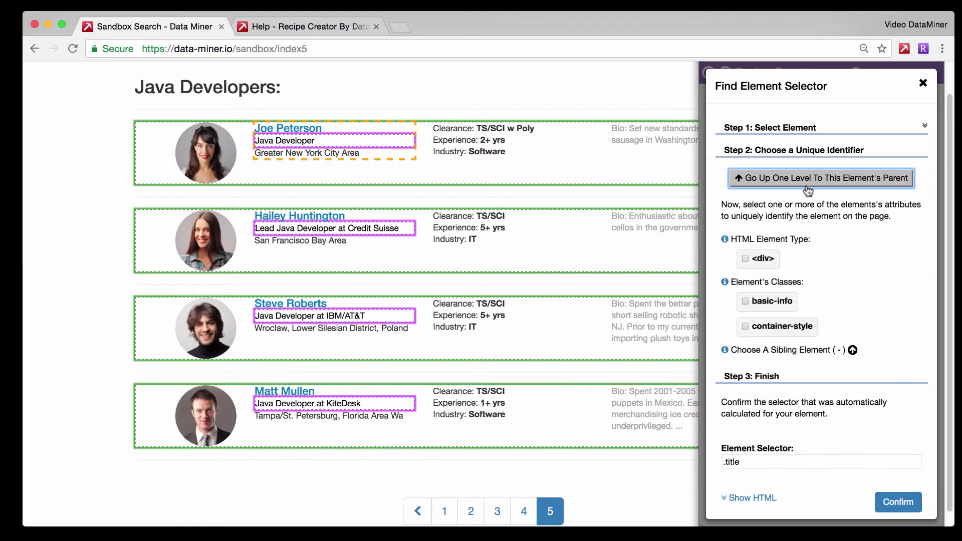
Step: Pick the first listing's job title and try the <p> element type alone as its selector
{"action": "left_click", "coordinate": [292, 140]}
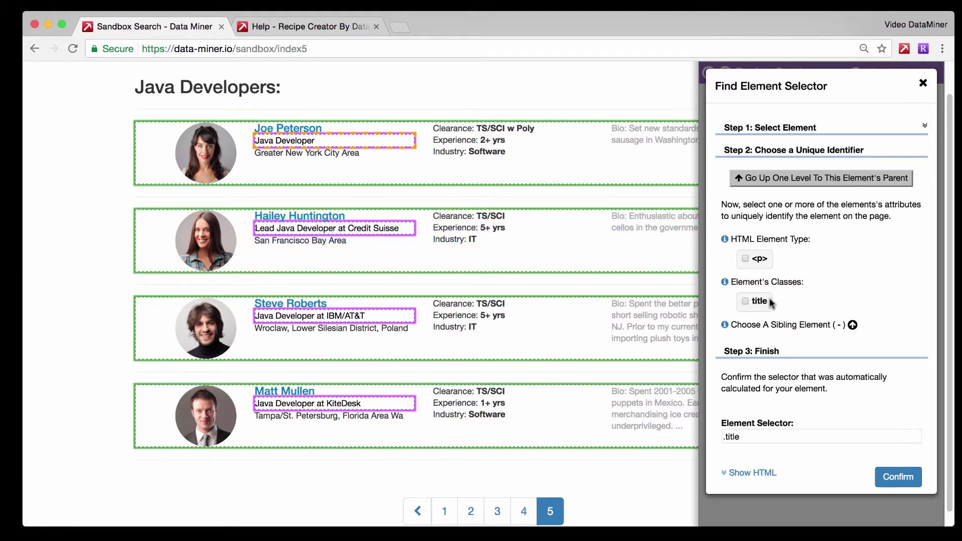
{"action": "left_click", "coordinate": [745, 260]}
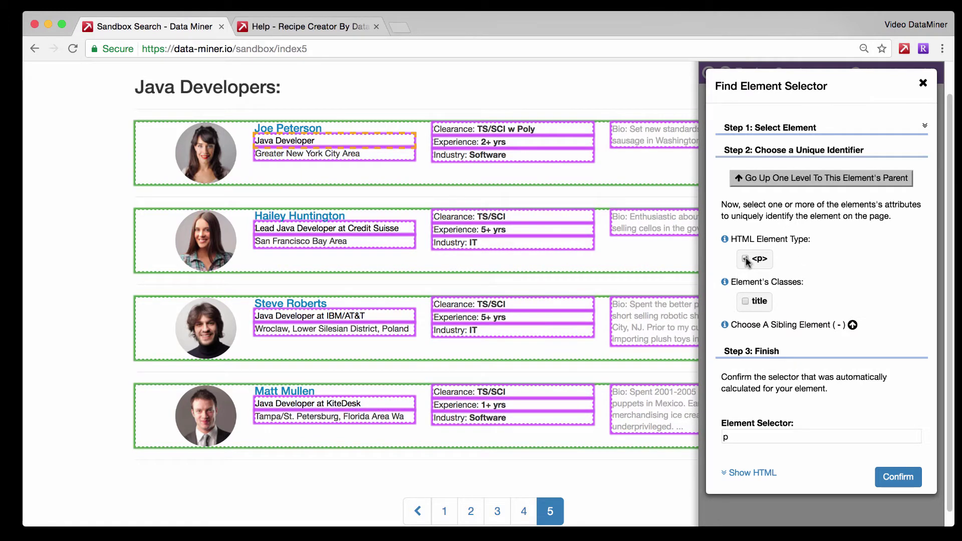
{"action": "left_click", "coordinate": [745, 259]}
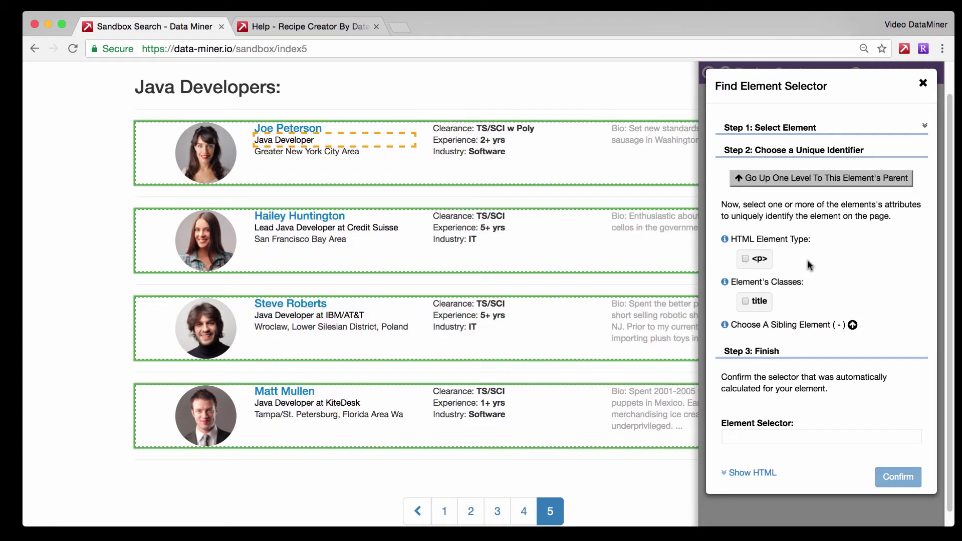
Step: Move up from the first job title to its parent container and identify it by the basic-info class
{"action": "left_click", "coordinate": [827, 179]}
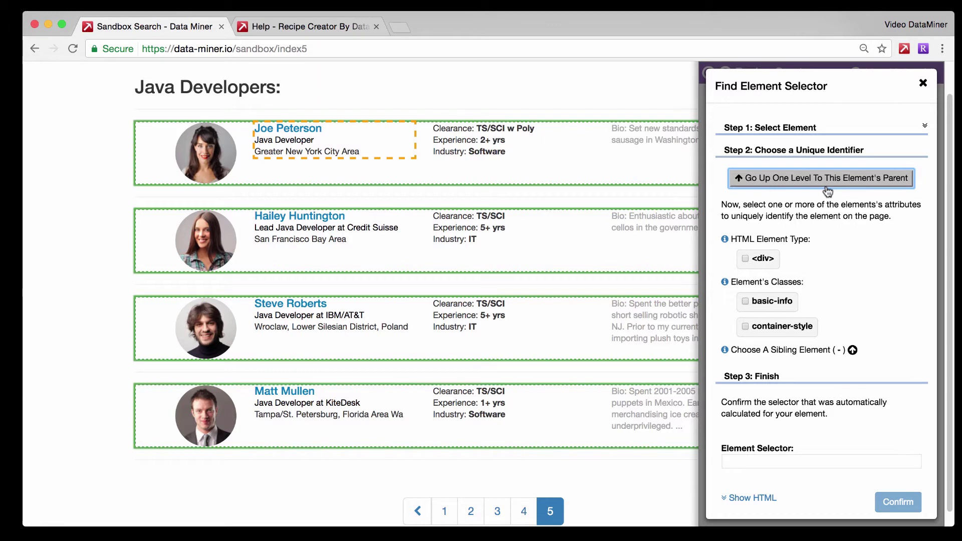
{"action": "left_click", "coordinate": [745, 302]}
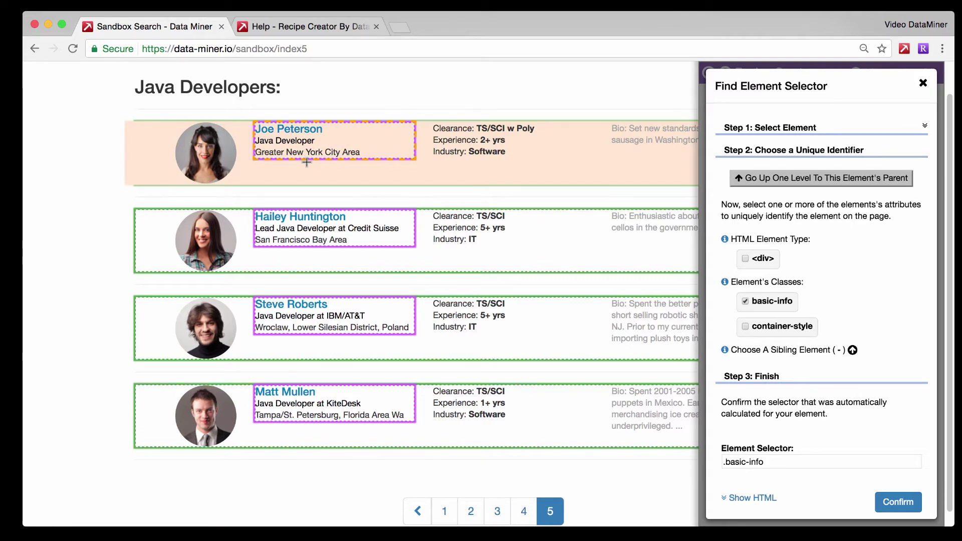
{"action": "left_click_drag", "start_coordinate": [771, 461], "coordinate": [711, 464]}
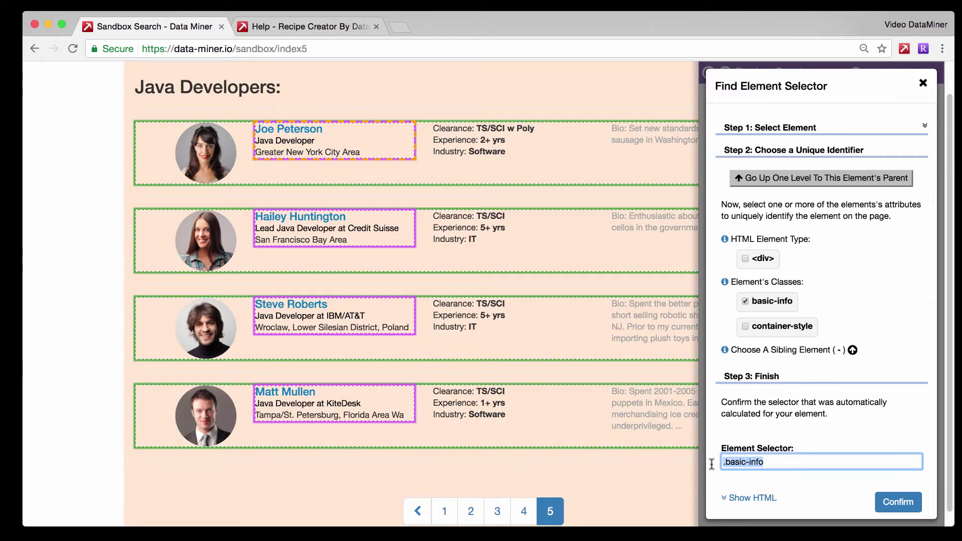
{"action": "left_click", "coordinate": [776, 463]}
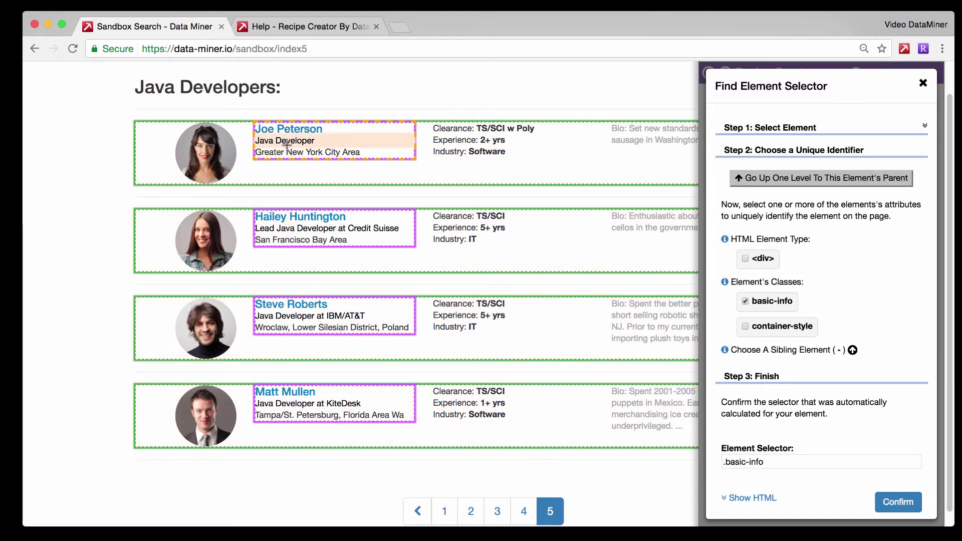
Step: Try the selector .basic-info p to target the paragraphs inside the basic-info container
{"action": "left_click", "coordinate": [794, 462]}
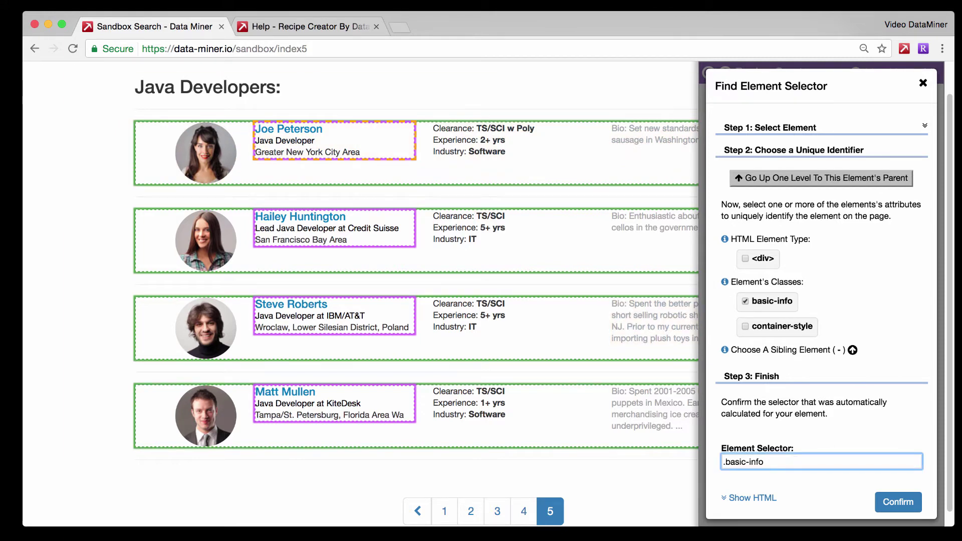
{"action": "type", "text": "p"}
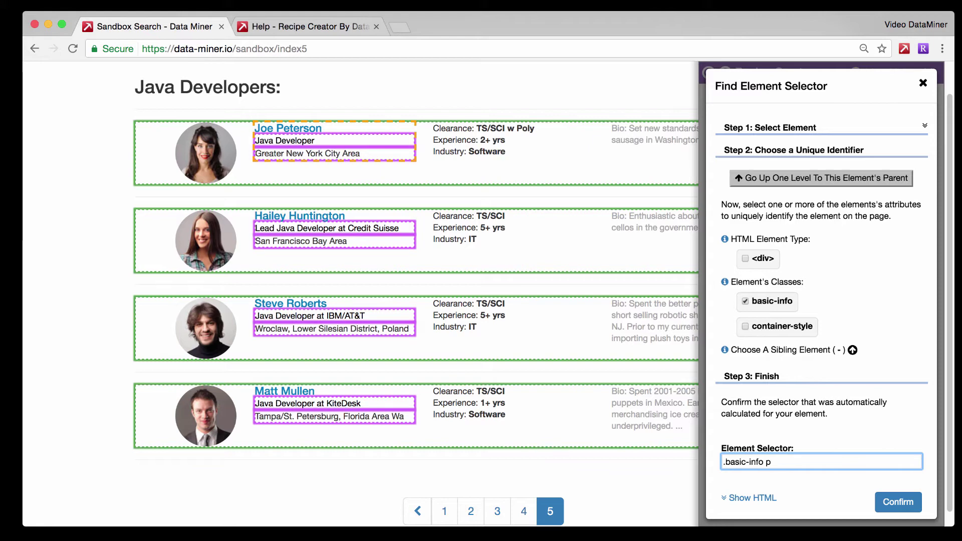
{"action": "key", "text": "BackSpace"}
{"action": "key", "text": "BackSpace"}
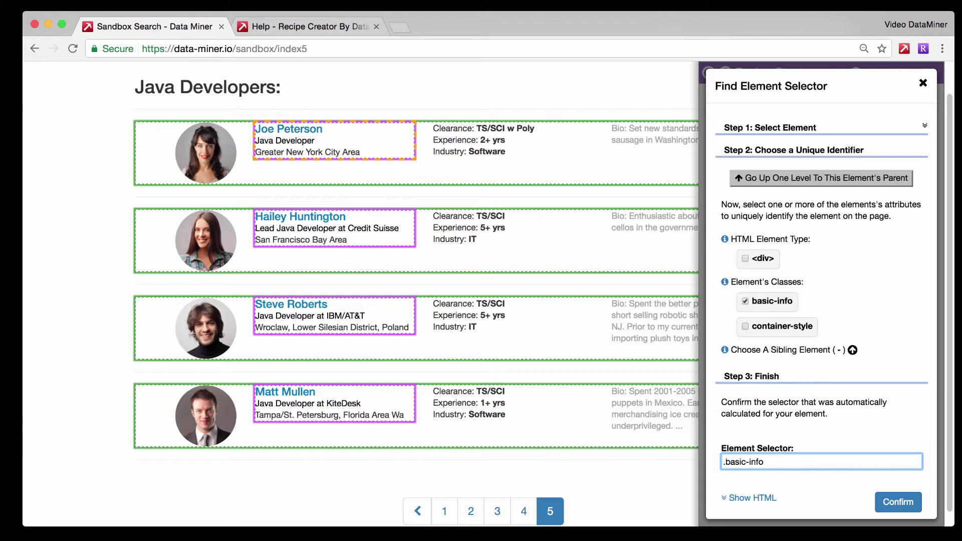
{"action": "type", "text": "p"}
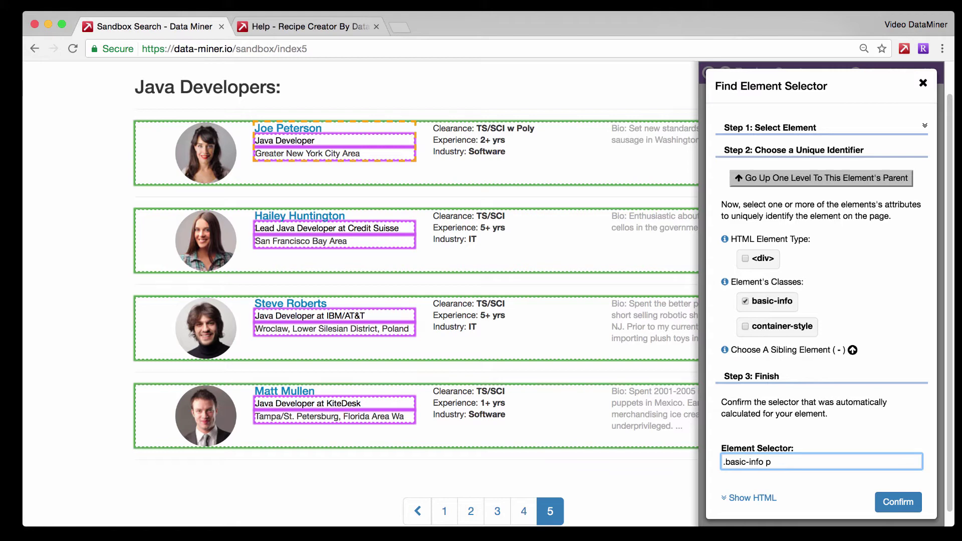
{"action": "key", "text": "BackSpace"}
{"action": "key", "text": "BackSpace"}
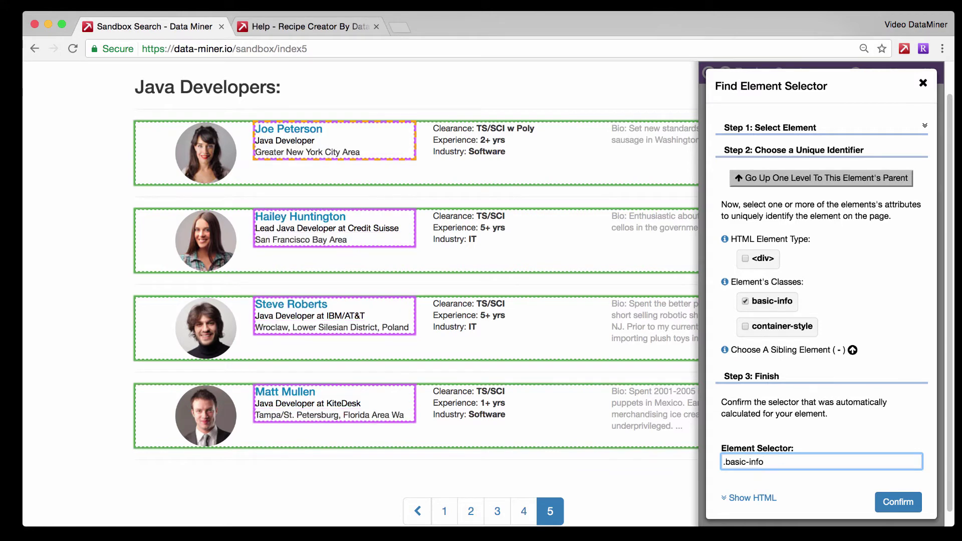
Step: Try the selector .basic-info.title, with no space between the two classes
{"action": "type", "text": ".title"}
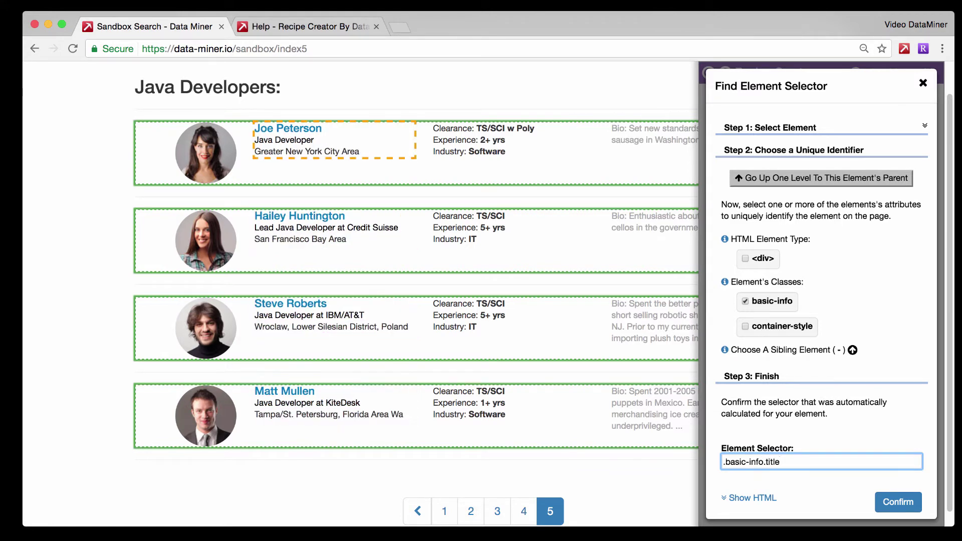
{"action": "key", "text": "BackSpace"}
{"action": "key", "text": "BackSpace"}
{"action": "key", "text": "BackSpace"}
{"action": "key", "text": "BackSpace"}
{"action": "key", "text": "BackSpace"}
{"action": "key", "text": "BackSpace"}
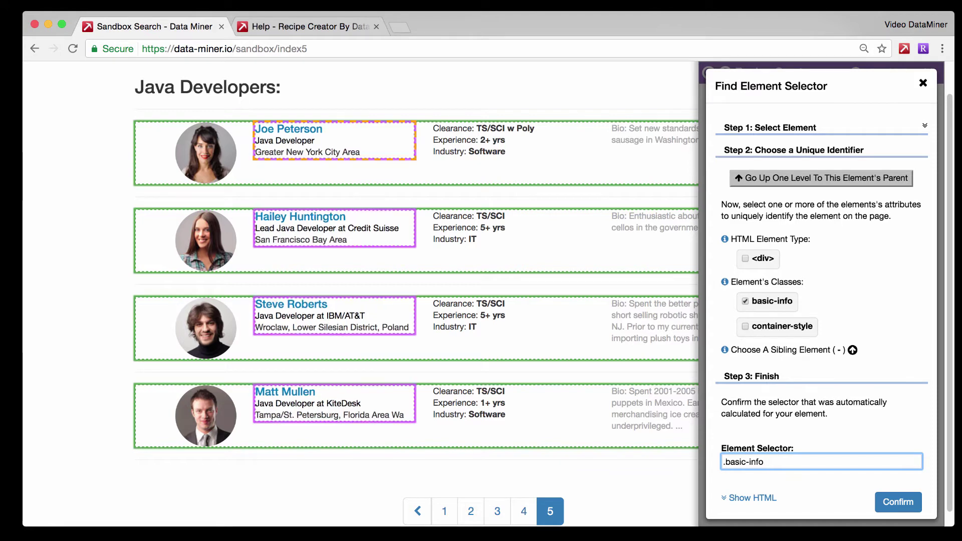
Step: Set the selector to .basic-info .title, separating the parent class and the title class with a space
{"action": "type", "text": ".title"}
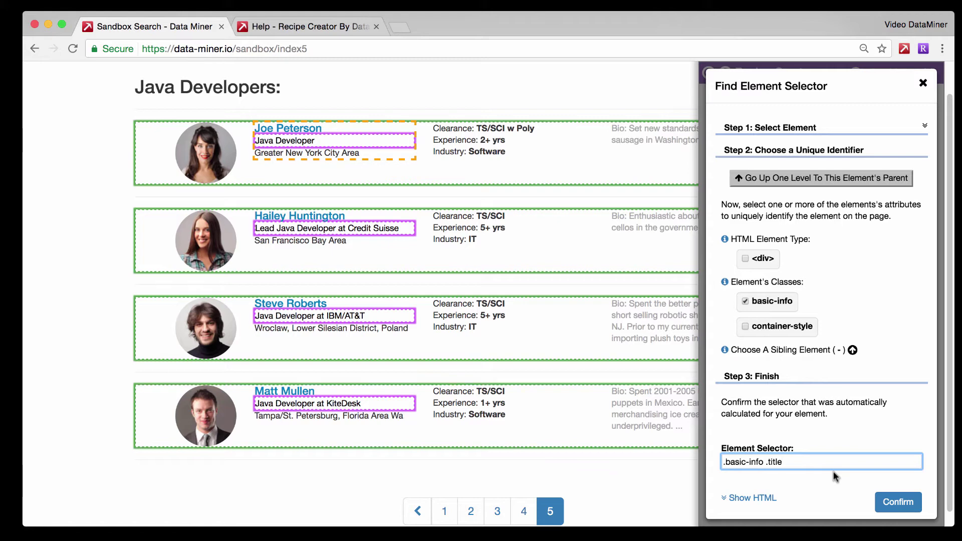
{"action": "key", "text": "Left"}
{"action": "key", "text": "Left"}
{"action": "key", "text": "Left"}
{"action": "key", "text": "Left"}
{"action": "key", "text": "Left"}
{"action": "key", "text": "Left"}
{"action": "key", "text": "Left"}
{"action": "key", "text": "Left"}
{"action": "key", "text": "Left"}
{"action": "key", "text": "Left"}
{"action": "key", "text": "Left"}
{"action": "key", "text": "Right"}
{"action": "key", "text": "Right"}
{"action": "key", "text": "Right"}
{"action": "key", "text": "Right"}
{"action": "key", "text": "Right"}
{"action": "key", "text": "Right"}
Step: Replace the title class so that the element selector reads .basic-info p
{"action": "key", "text": "BackSpace"}
{"action": "key", "text": "BackSpace"}
{"action": "key", "text": "BackSpace"}
{"action": "key", "text": "BackSpace"}
{"action": "key", "text": "BackSpace"}
{"action": "key", "text": "BackSpace"}
{"action": "key", "text": "BackSpace"}
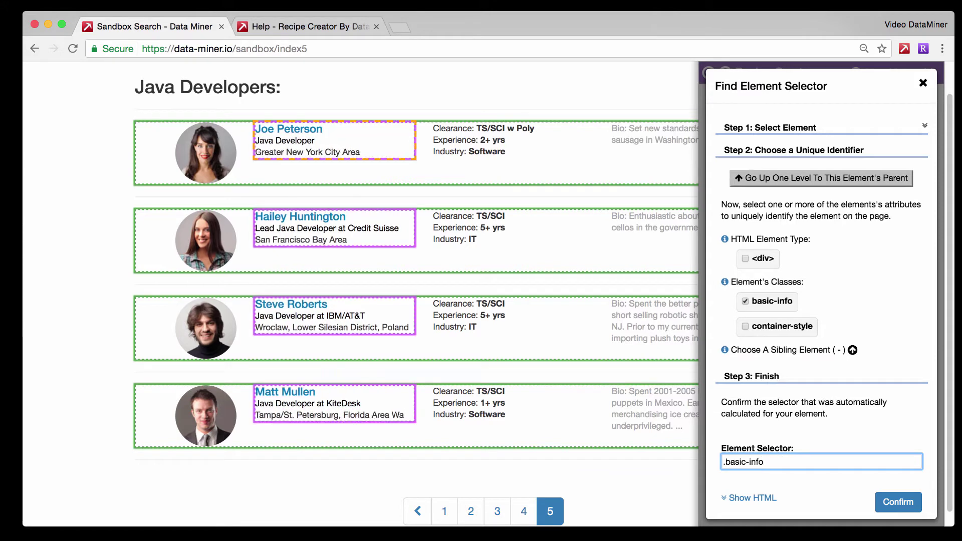
{"action": "type", "text": "p"}
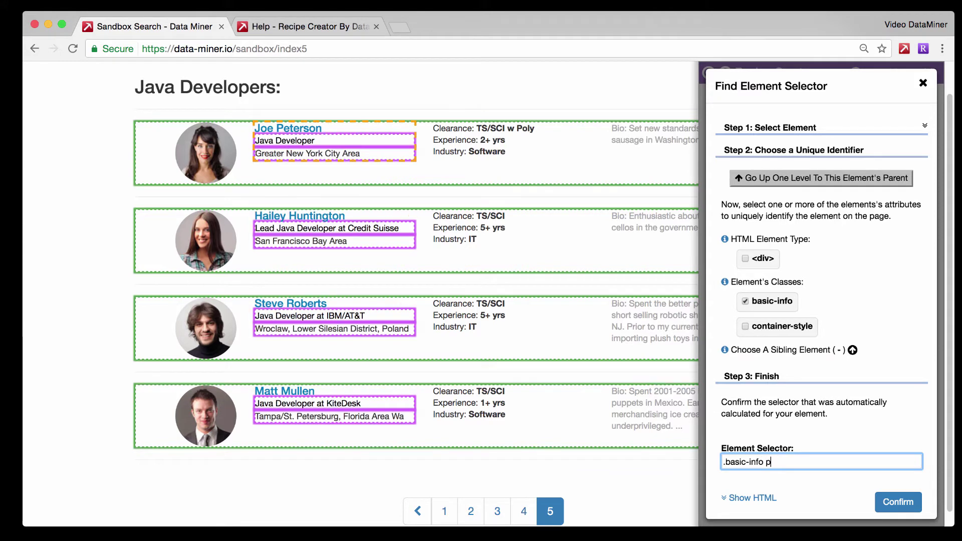
{"action": "left_click", "coordinate": [763, 461]}
{"action": "left_click", "coordinate": [841, 461]}
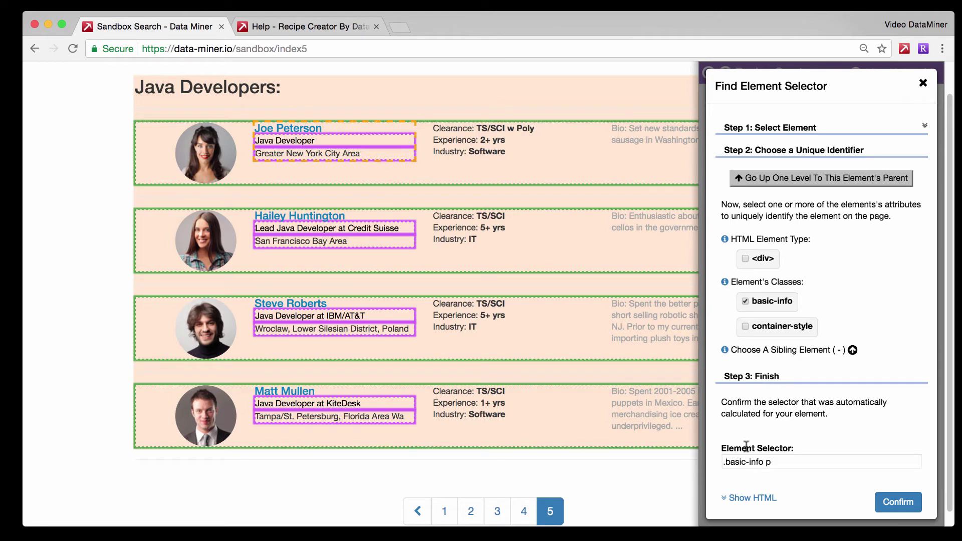
Step: Step the sibling element index through 0, 1 and 2, and return it to 0 for .basic-info p:eq(0)
{"action": "left_click", "coordinate": [852, 350]}
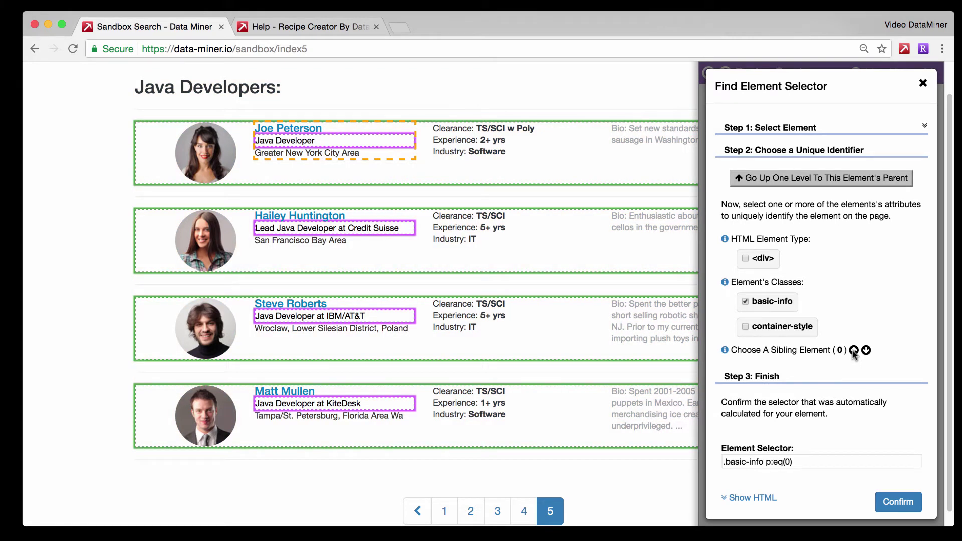
{"action": "left_click_drag", "start_coordinate": [774, 461], "coordinate": [793, 460]}
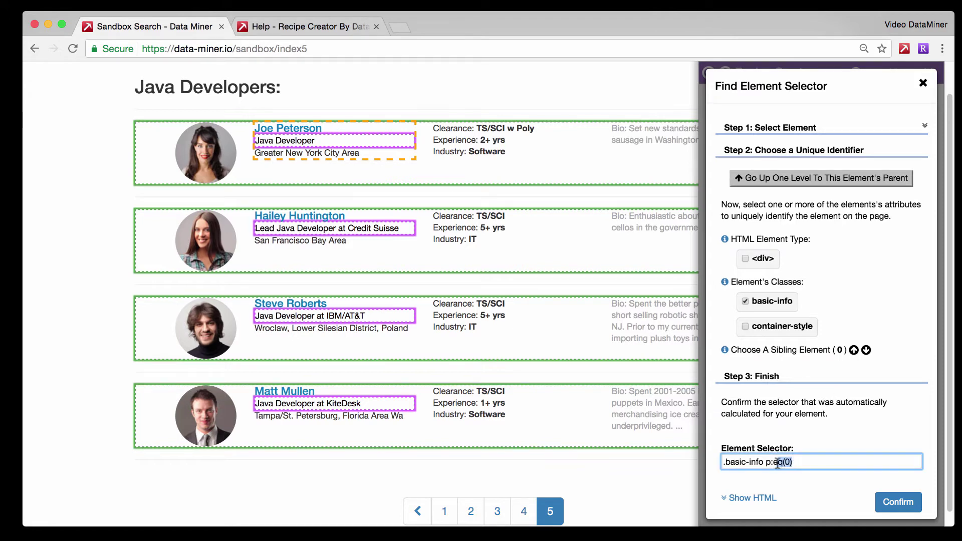
{"action": "left_click", "coordinate": [853, 350]}
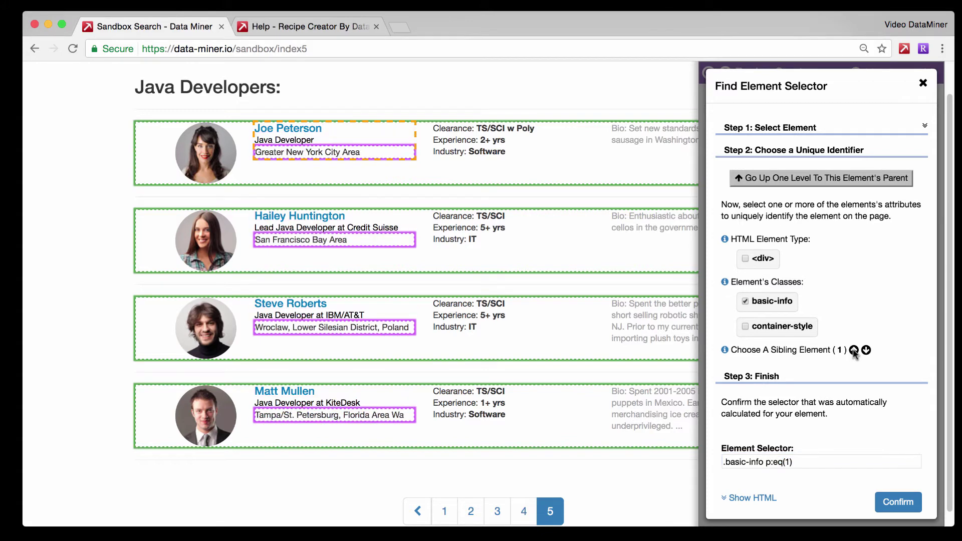
{"action": "left_click_drag", "start_coordinate": [773, 461], "coordinate": [791, 461]}
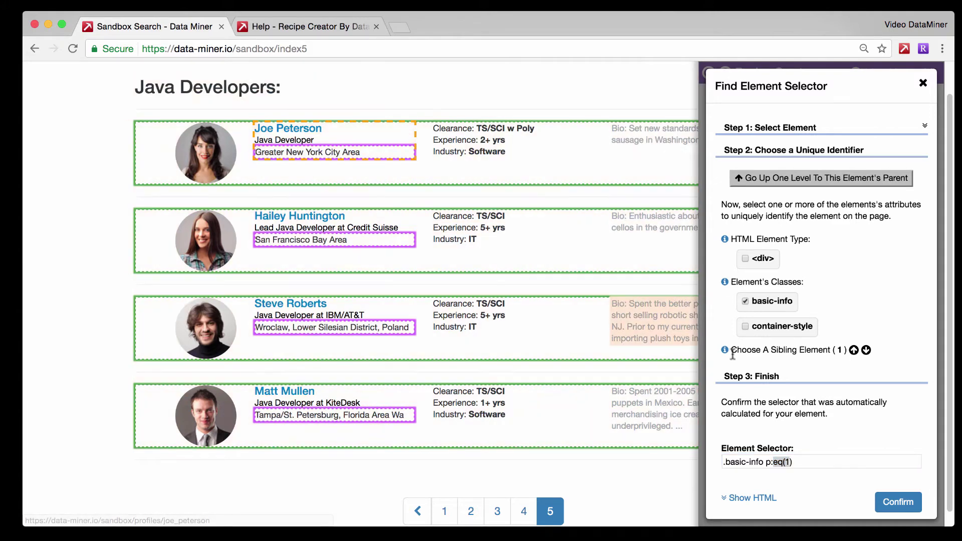
{"action": "left_click", "coordinate": [854, 350]}
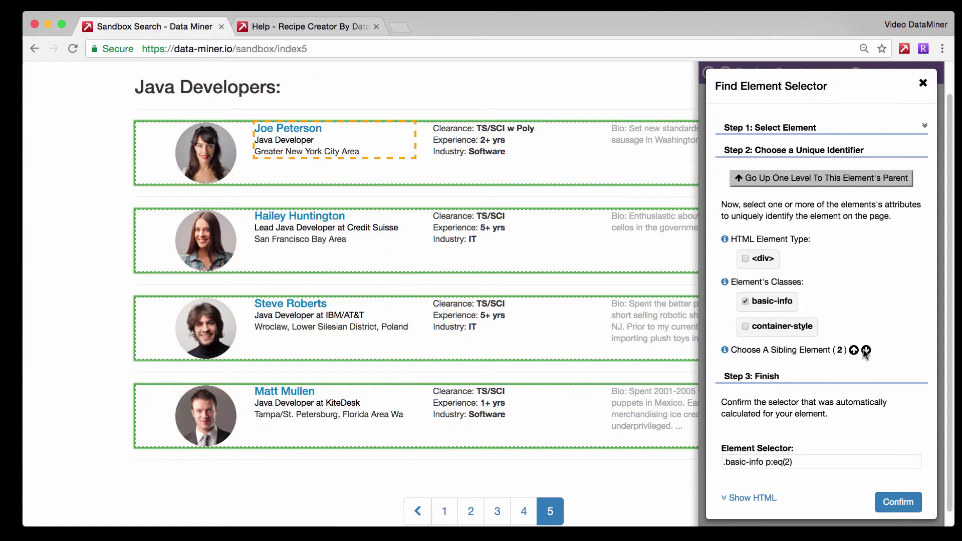
{"action": "left_click", "coordinate": [866, 349]}
{"action": "left_click", "coordinate": [865, 350]}
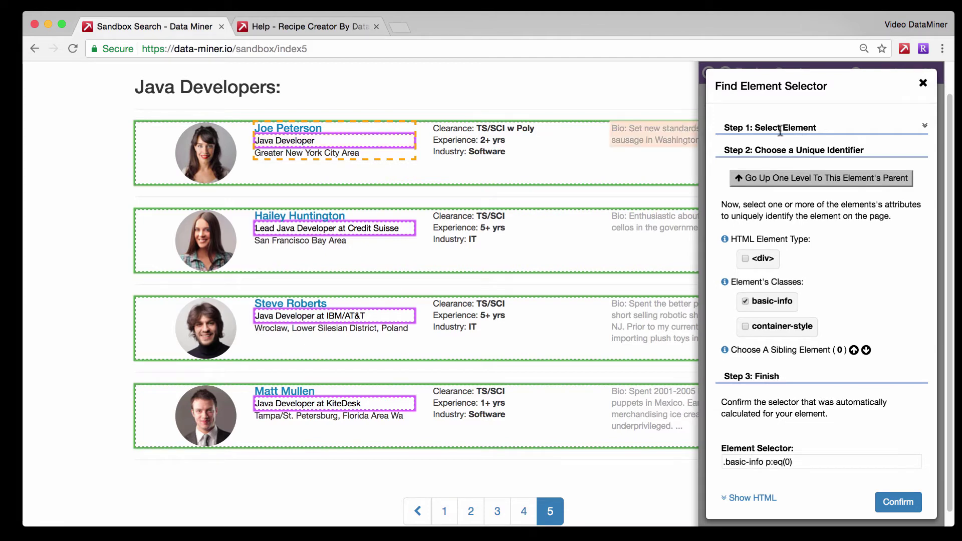
Step: Look up the comma selector in the help page's Advanced Selectors table, and return to the sandbox page
{"action": "left_click", "coordinate": [330, 25]}
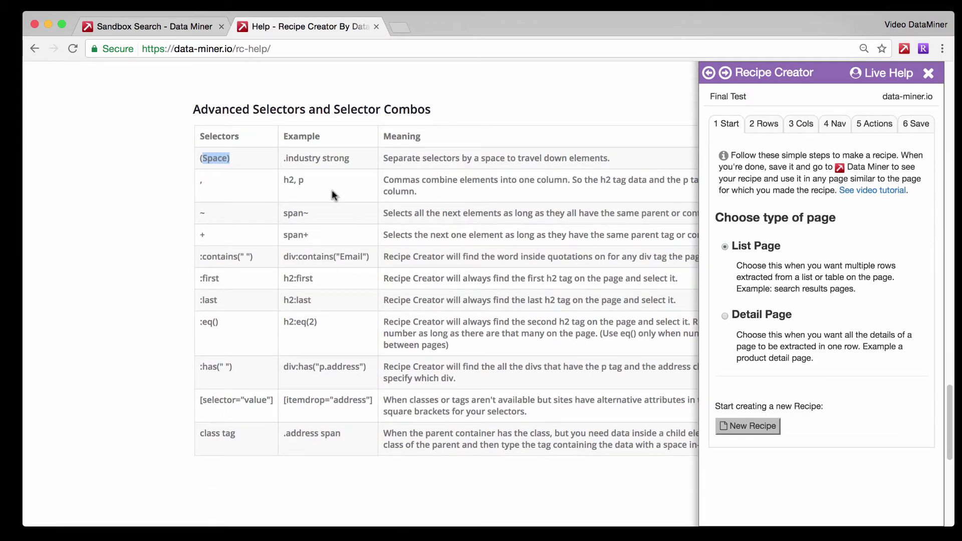
{"action": "left_click", "coordinate": [202, 179]}
{"action": "left_click", "coordinate": [166, 28]}
Step: Deselect the basic-info class, replace the element selector with .headline, and close the selector finder
{"action": "triple_click", "coordinate": [793, 462]}
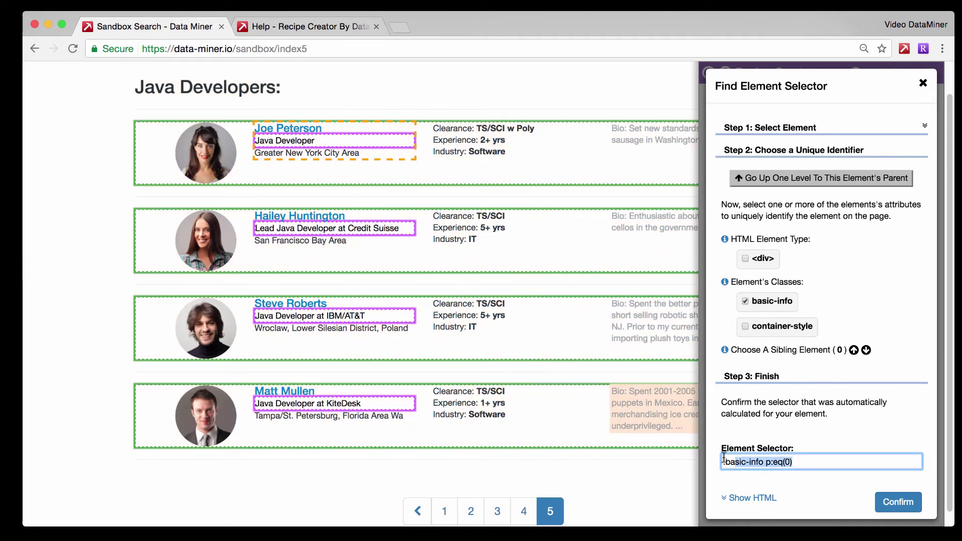
{"action": "key", "text": "BackSpace"}
{"action": "type", "text": ".headline"}
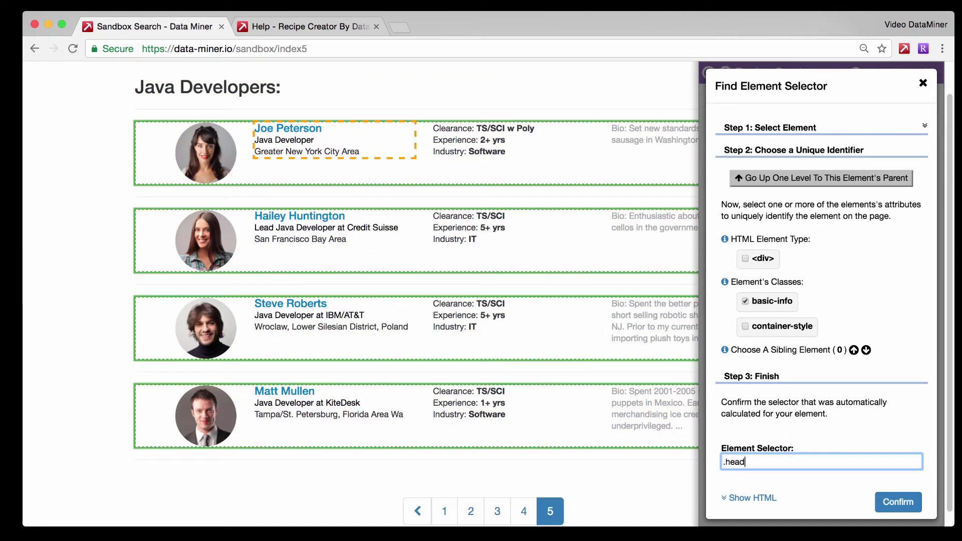
{"action": "left_click", "coordinate": [746, 316]}
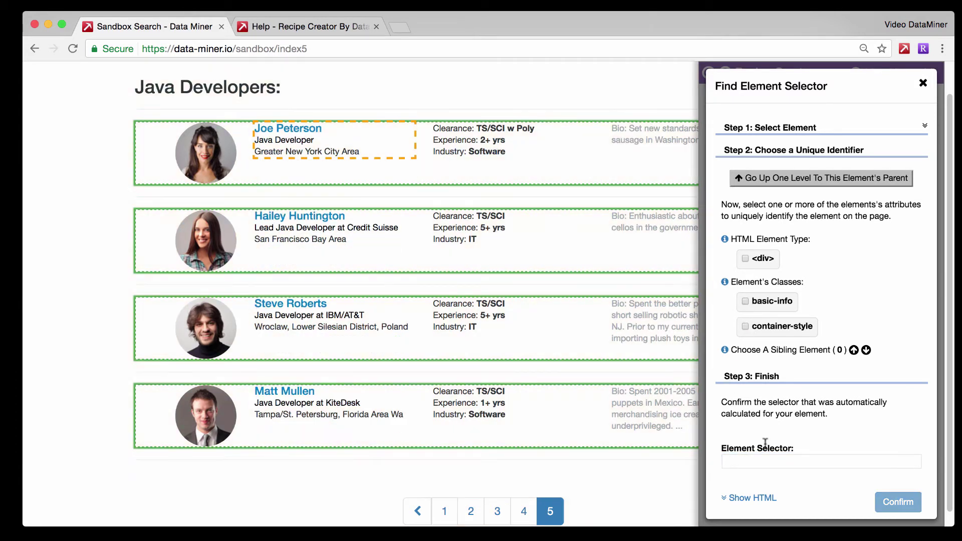
{"action": "triple_click", "coordinate": [755, 462]}
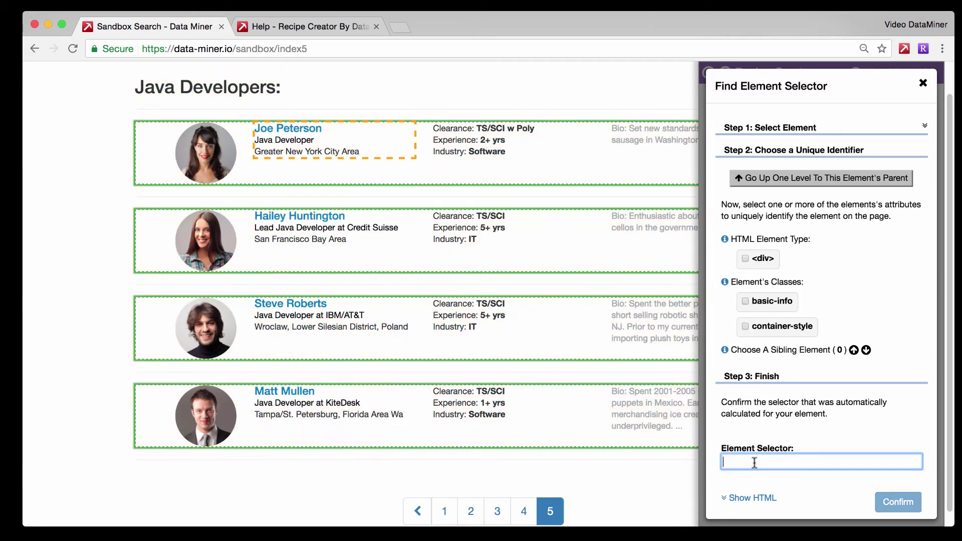
{"action": "type", "text": ".headline"}
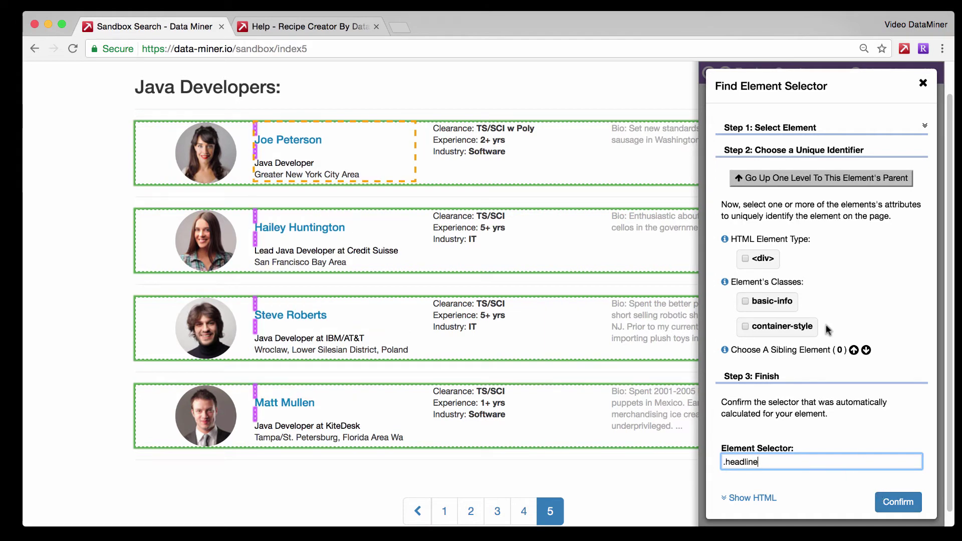
{"action": "left_click", "coordinate": [923, 83]}
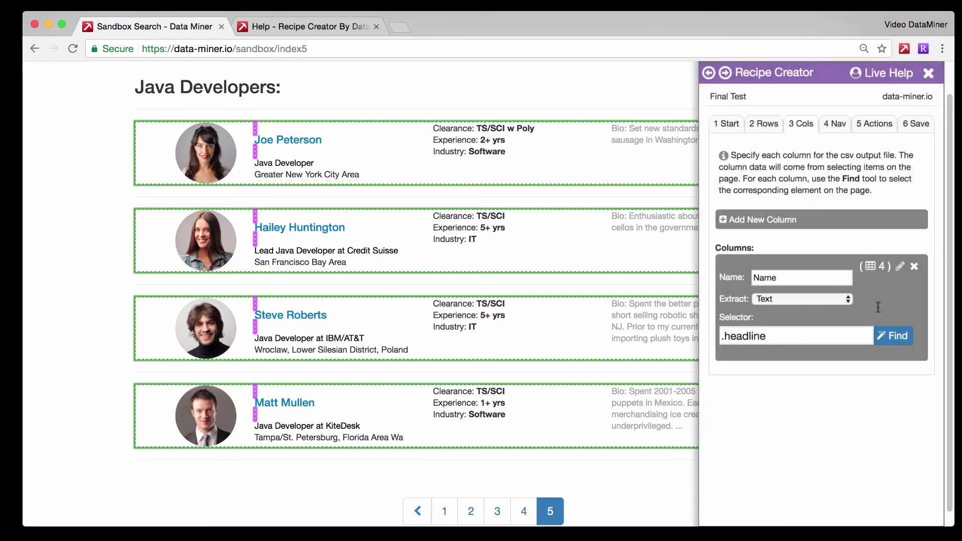
Step: Clear the Name column's selector, reopen its finder, and empty the element selector again after trying .headline
{"action": "key", "text": "super+a"}
{"action": "key", "text": "BackSpace"}
{"action": "left_click", "coordinate": [896, 336]}
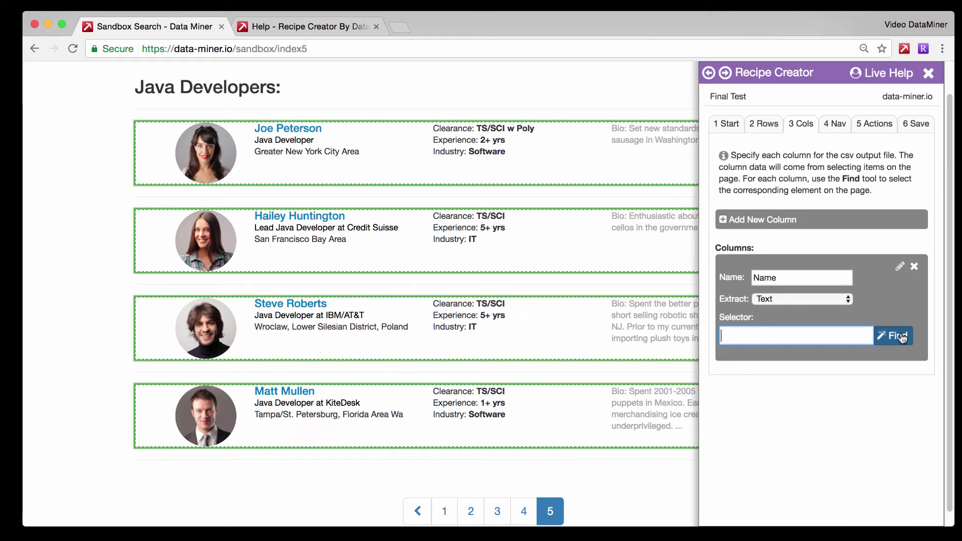
{"action": "left_click", "coordinate": [772, 457]}
{"action": "type", "text": ".head"}
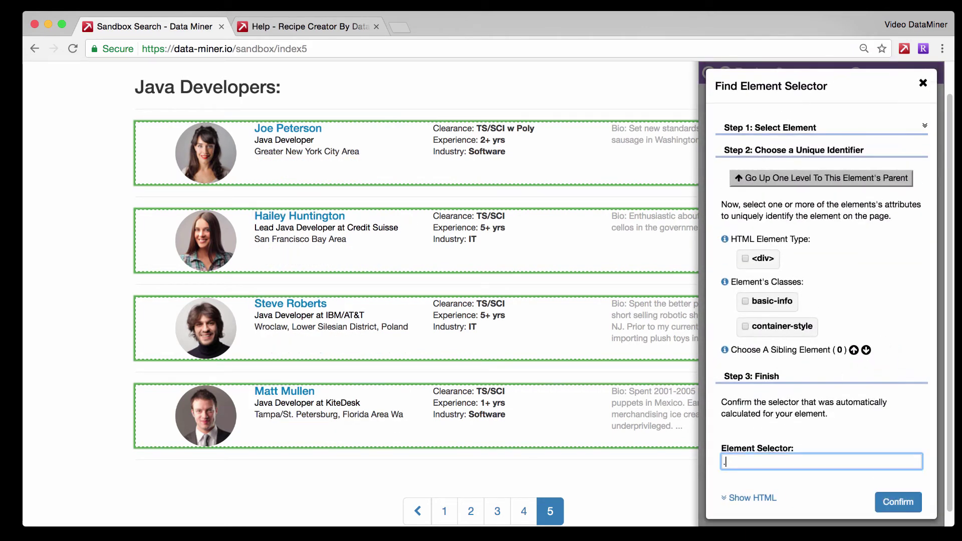
{"action": "type", "text": "line"}
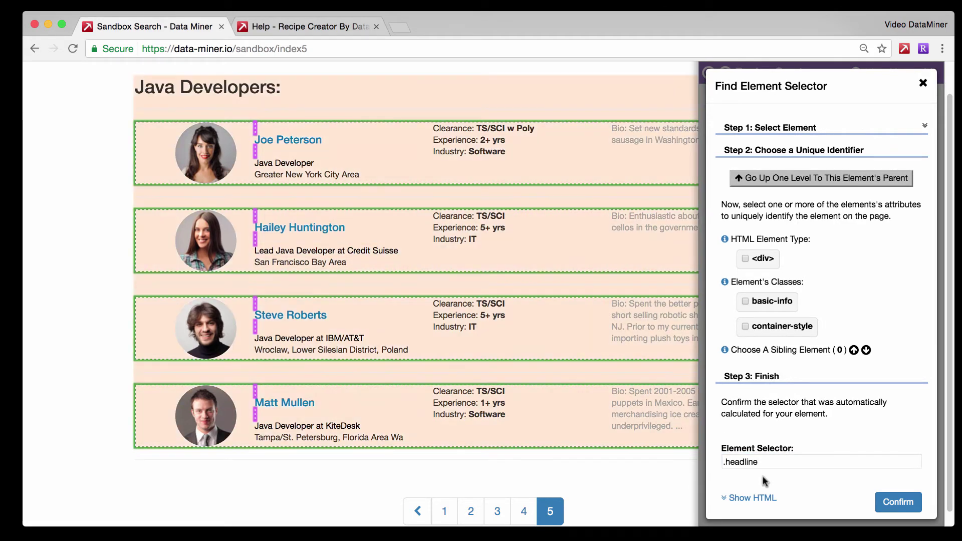
{"action": "triple_click", "coordinate": [764, 461]}
{"action": "key", "text": "BackSpace"}
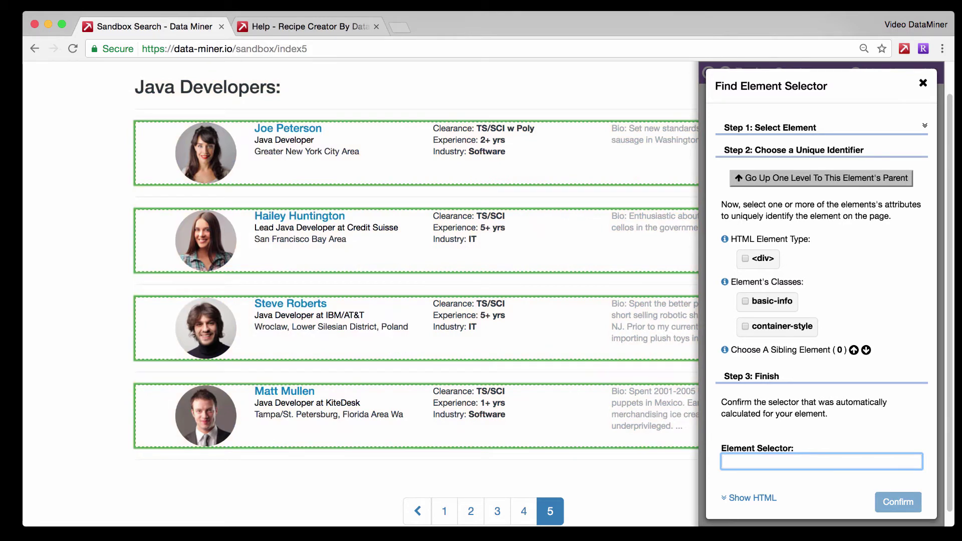
Step: Enter the element selector h4, .title to combine the names and job titles into one column
{"action": "type", "text": "h4"}
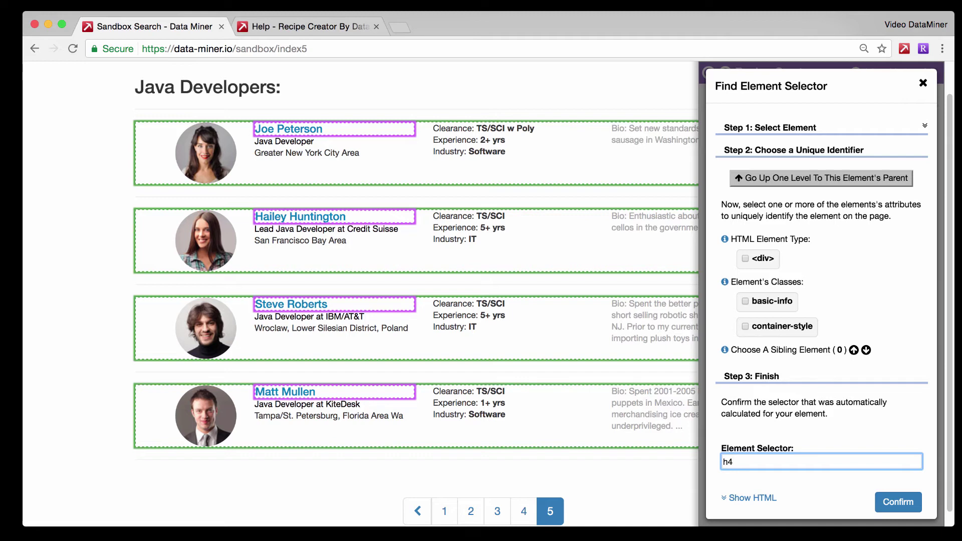
{"action": "type", "text": ","}
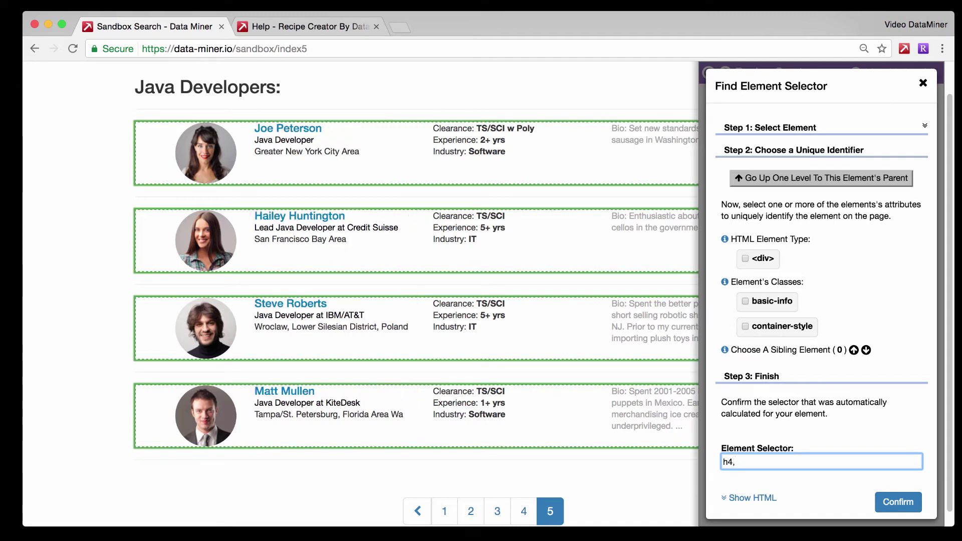
{"action": "type", "text": " .t"}
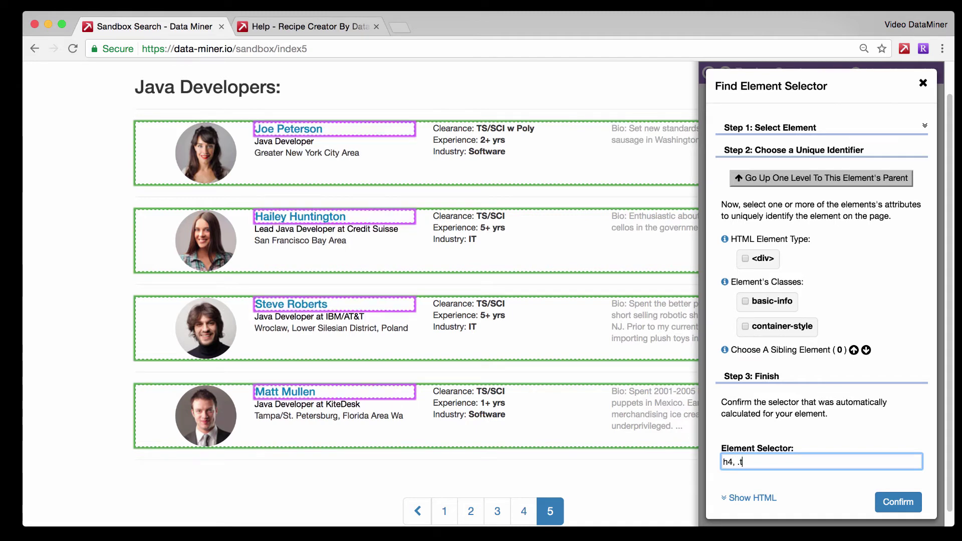
{"action": "type", "text": "itle"}
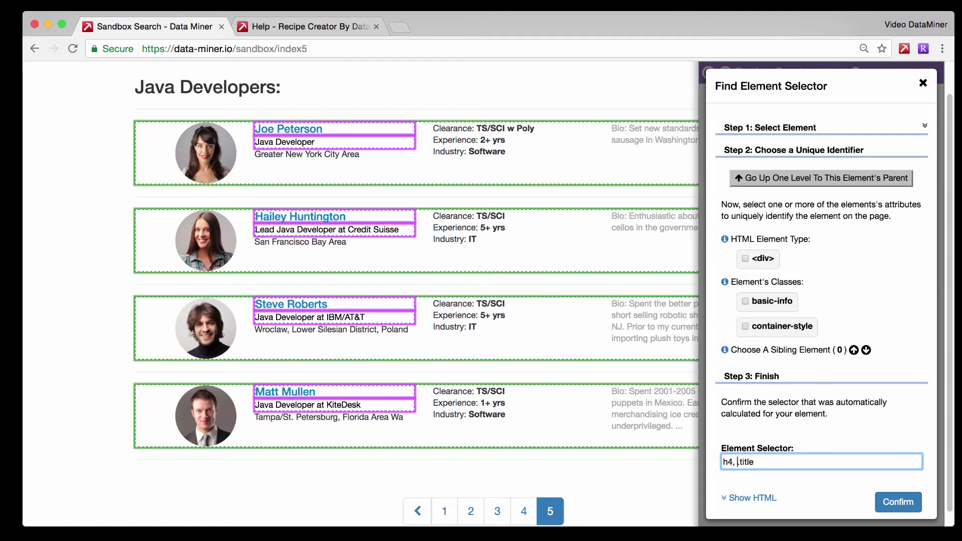
{"action": "left_click", "coordinate": [733, 462]}
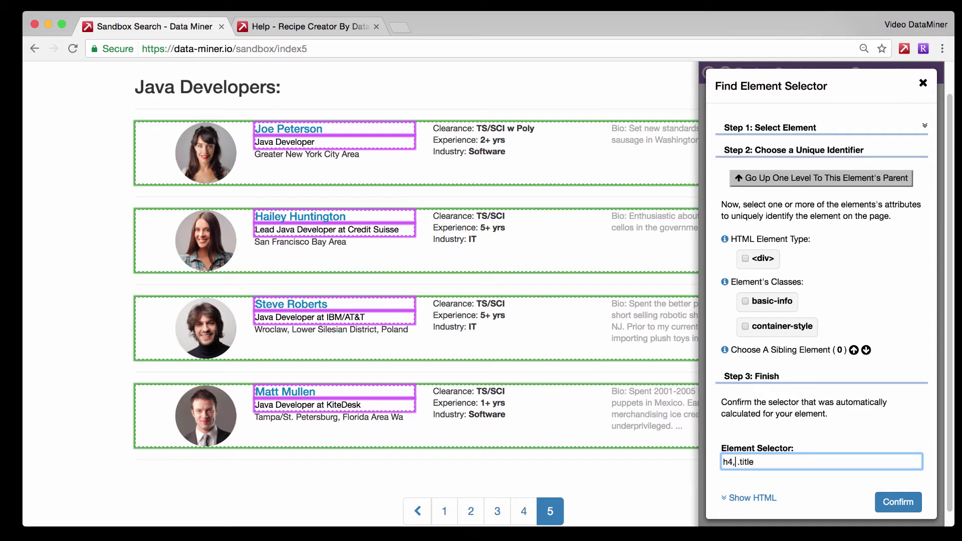
{"action": "left_click", "coordinate": [737, 462]}
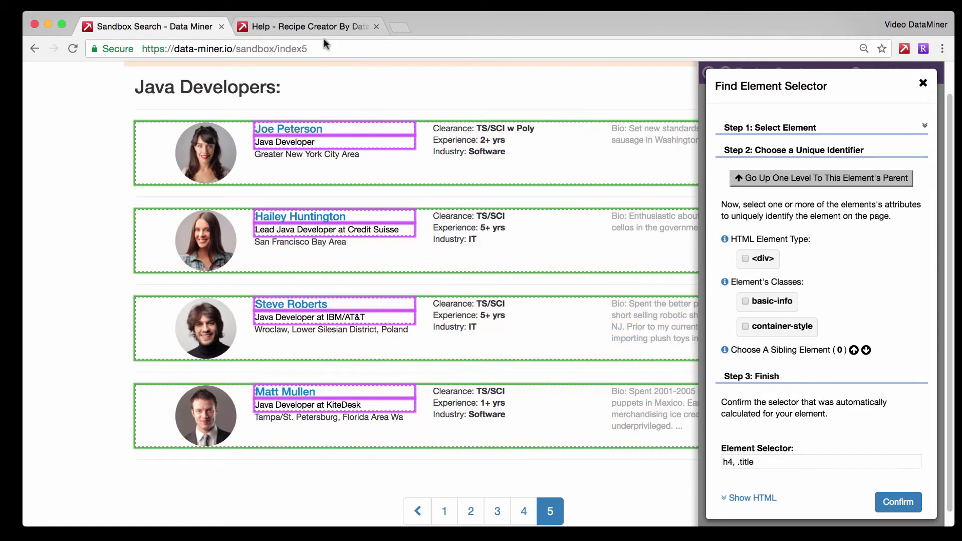
Step: Look up the ~ and + selectors in the help page's Advanced Selectors table, and return to the sandbox page
{"action": "left_click", "coordinate": [317, 26]}
{"action": "scroll", "coordinate": [317, 149], "scroll_direction": "down", "scroll_amount": 1}
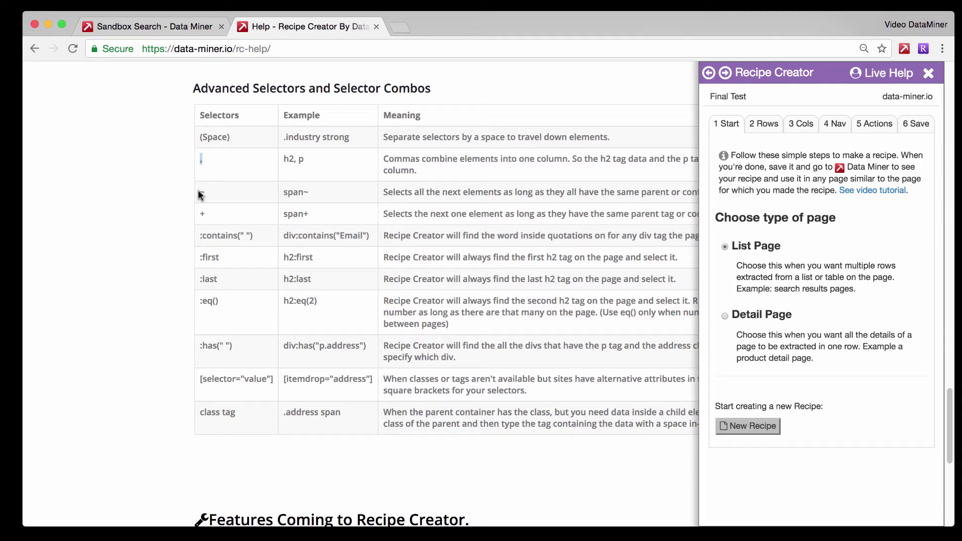
{"action": "left_click", "coordinate": [163, 27]}
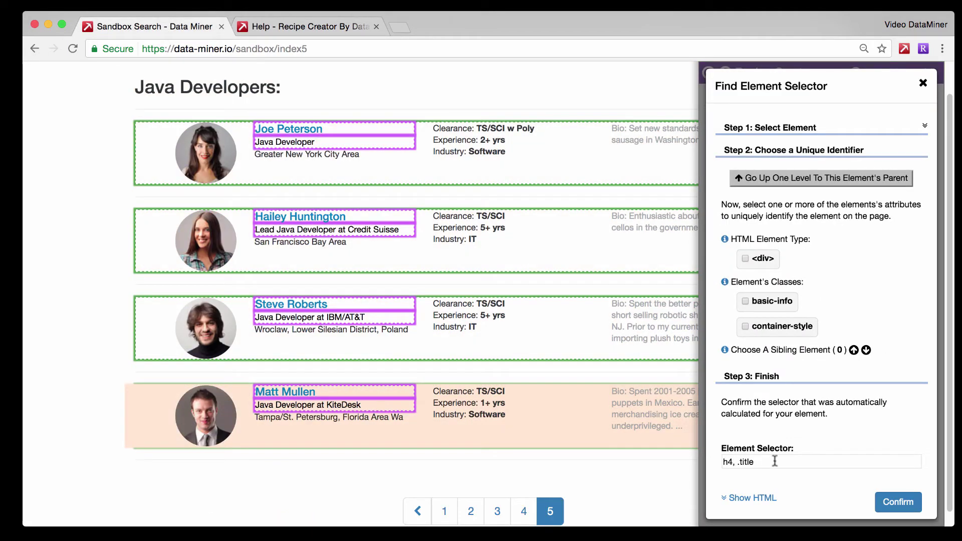
Step: Remove the h4 part and the comma from the element selector, keeping only .title
{"action": "left_click_drag", "start_coordinate": [733, 461], "coordinate": [711, 462]}
{"action": "key", "text": "BackSpace"}
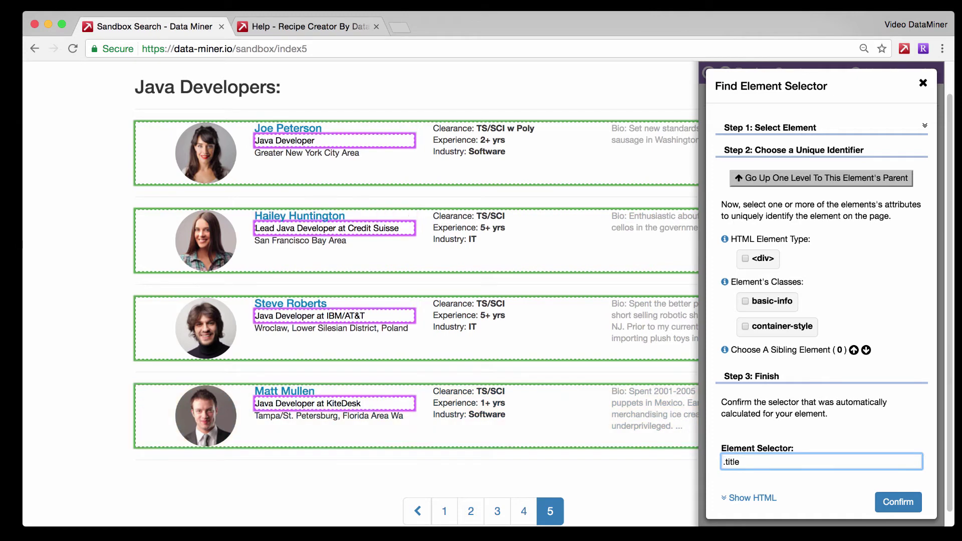
{"action": "key", "text": "Right"}
{"action": "key", "text": "Right"}
{"action": "key", "text": "Right"}
{"action": "key", "text": "Right"}
{"action": "key", "text": "Right"}
{"action": "key", "text": "Right"}
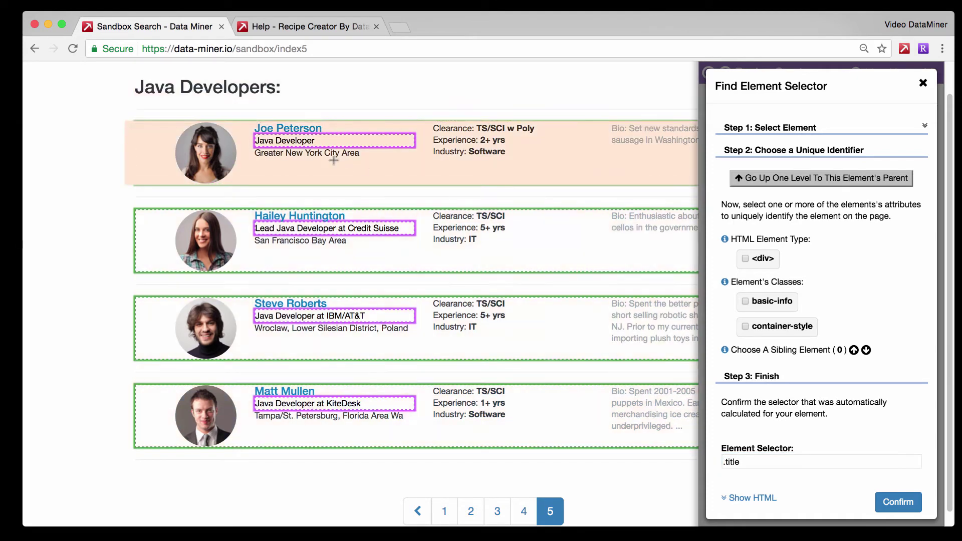
Step: Append + to the .title selector, try a second +, and go back to .title+
{"action": "left_click", "coordinate": [745, 460]}
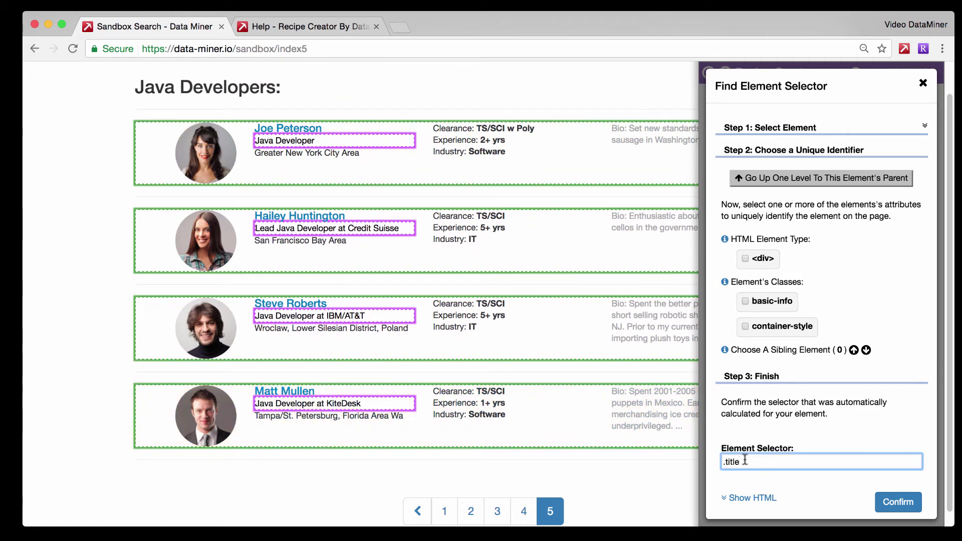
{"action": "type", "text": "+"}
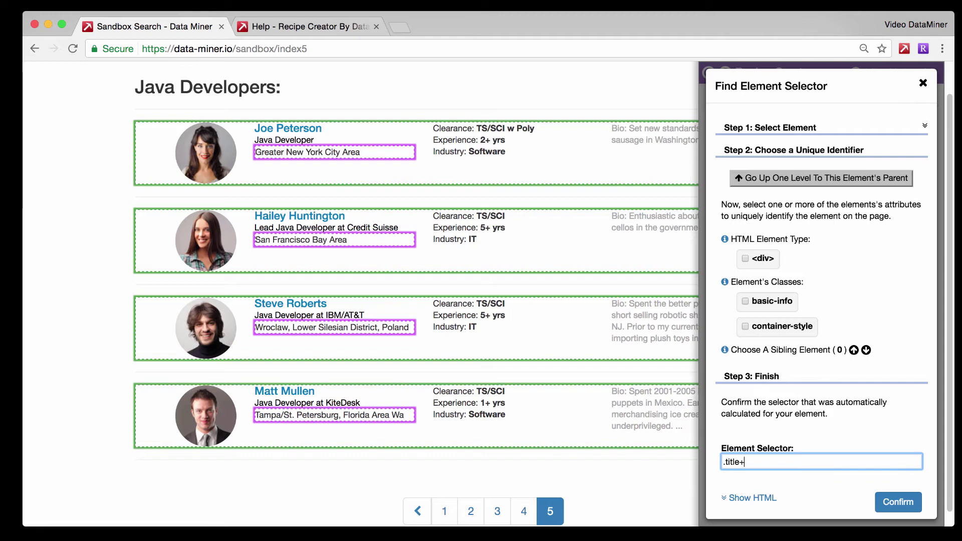
{"action": "type", "text": "+"}
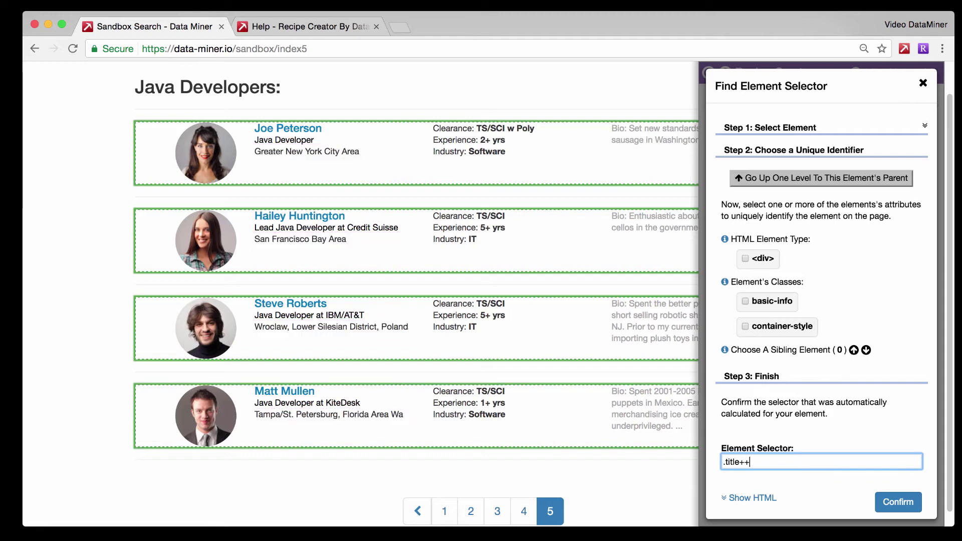
{"action": "key", "text": "BackSpace"}
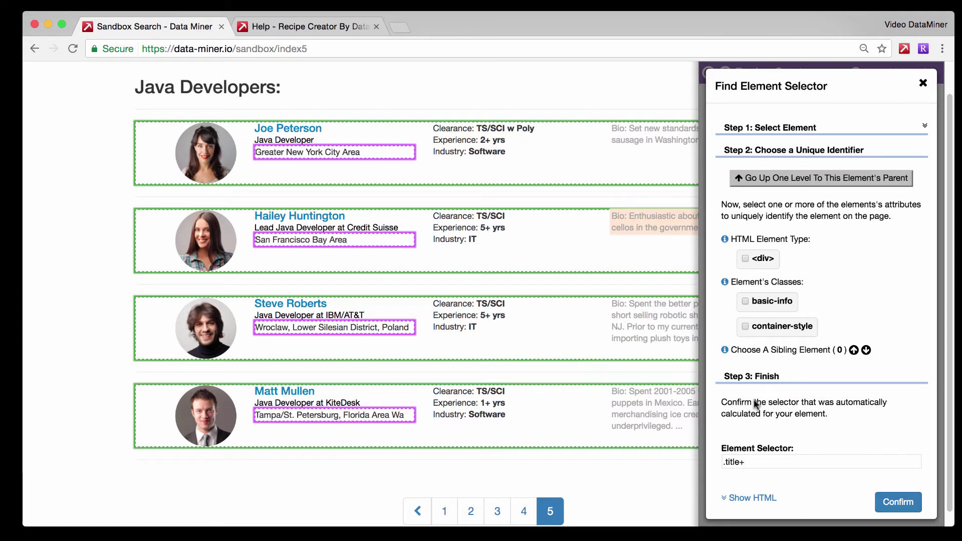
Step: Pick the first result's Clearance line, select its clearance class, and try the selectors .clearance+ and .clearance++
{"action": "left_click", "coordinate": [779, 460]}
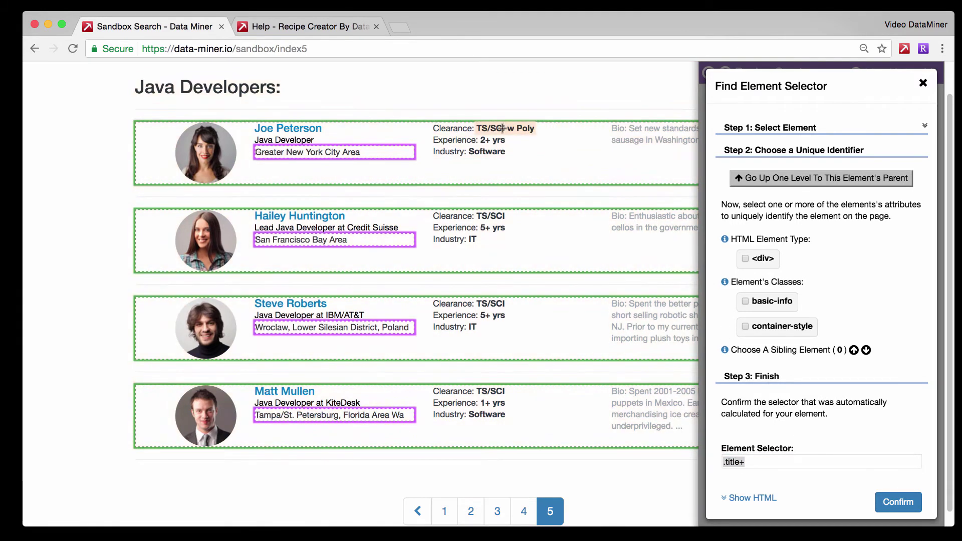
{"action": "left_click", "coordinate": [471, 128]}
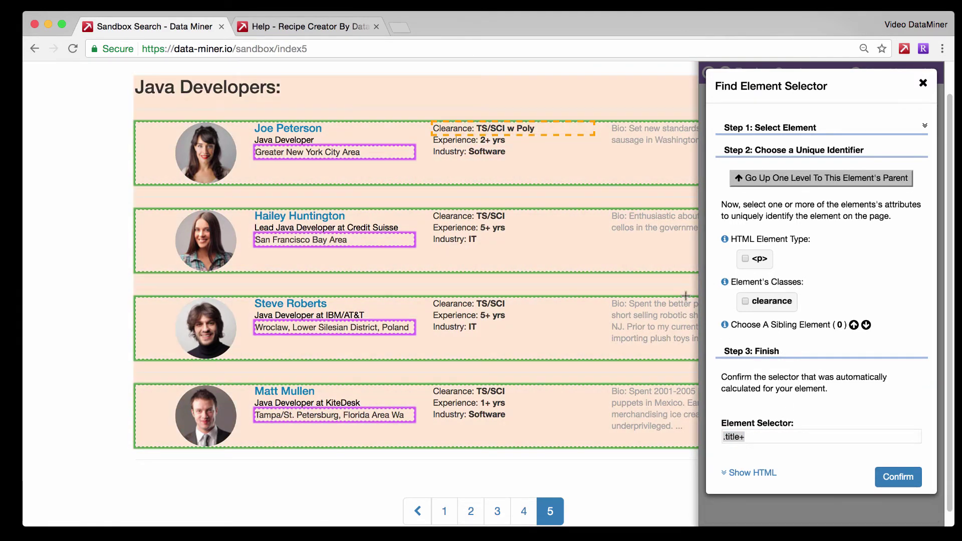
{"action": "left_click", "coordinate": [745, 301]}
{"action": "left_click", "coordinate": [778, 437]}
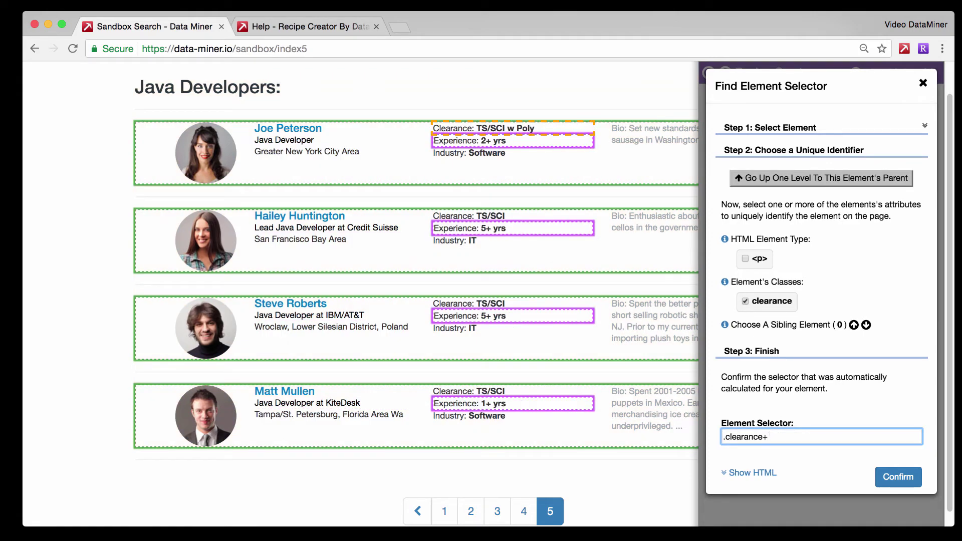
{"action": "type", "text": "+"}
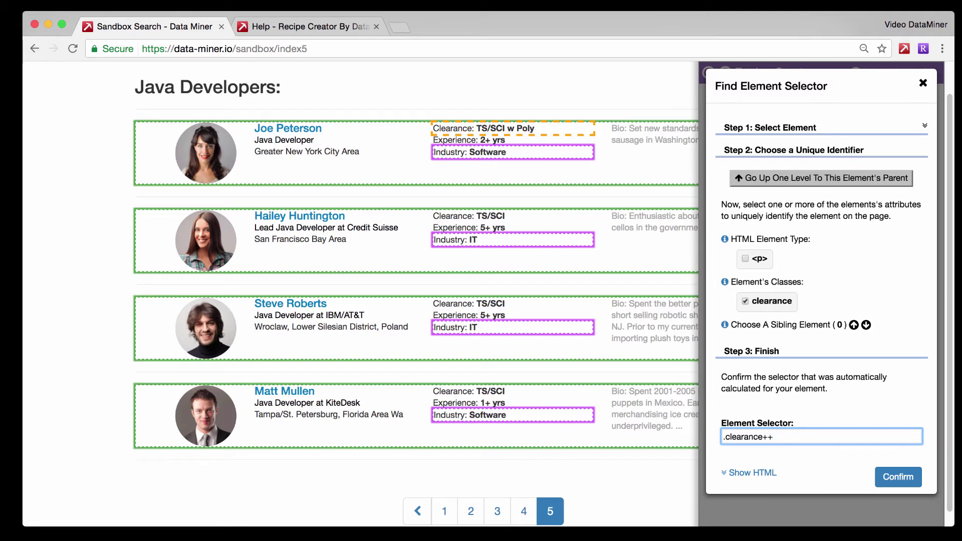
Step: Change the element selector to .clearance~ to target all siblings following the Clearance line
{"action": "key", "text": "BackSpace"}
{"action": "key", "text": "BackSpace"}
{"action": "key", "text": "BackSpace"}
{"action": "type", "text": "E"}
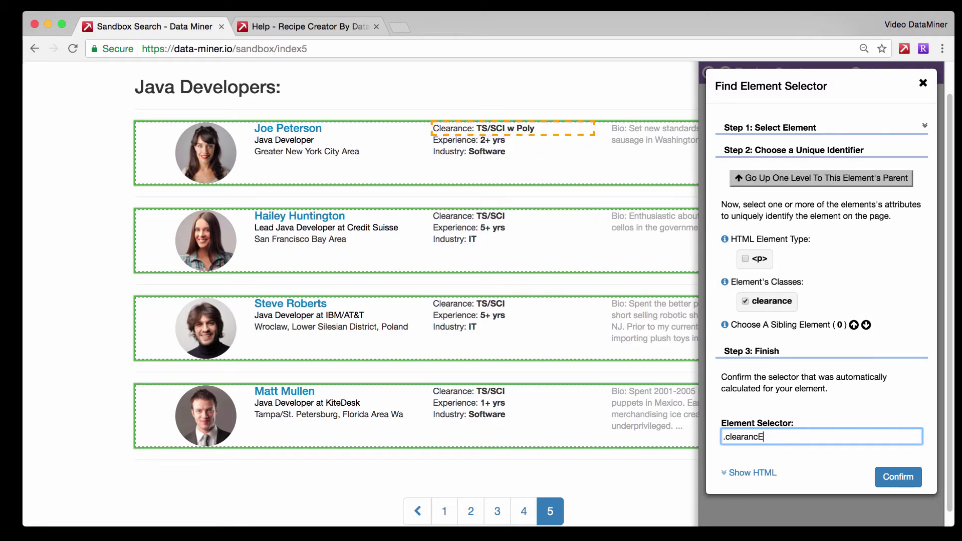
{"action": "key", "text": "BackSpace"}
{"action": "key", "text": "BackSpace"}
{"action": "type", "text": "E"}
{"action": "key", "text": "BackSpace"}
{"action": "type", "text": "e~"}
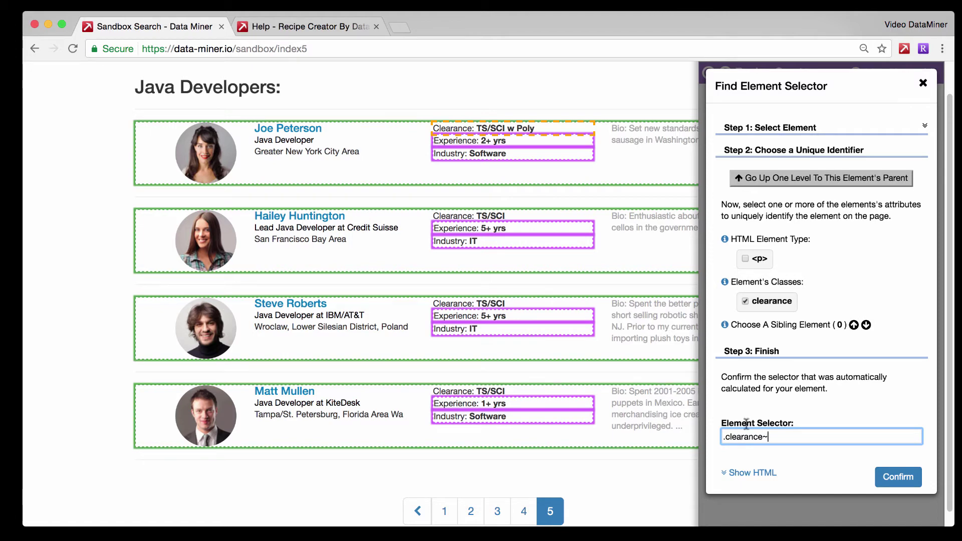
Step: Look up the div:contains("Email") example in the help page's Advanced Selectors table, and return to the sandbox page
{"action": "left_click", "coordinate": [299, 27]}
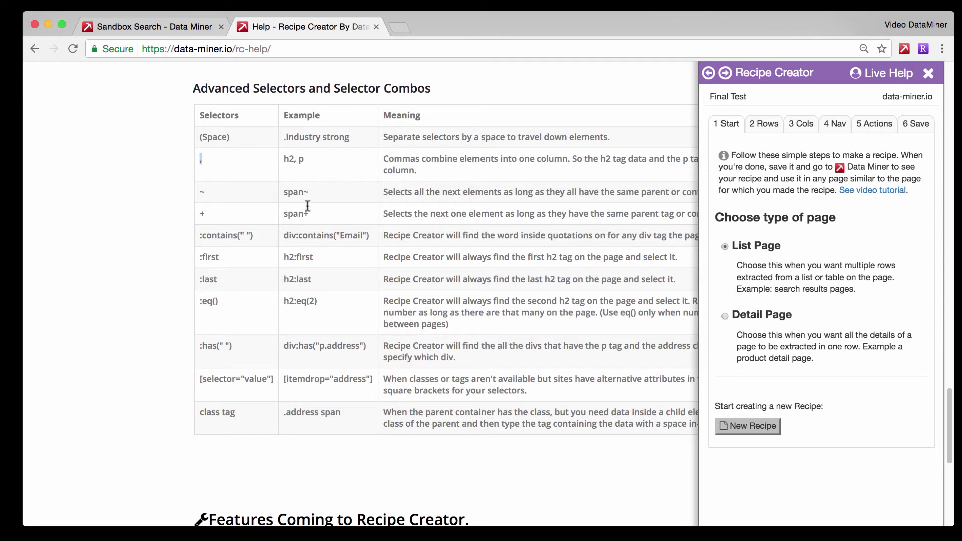
{"action": "left_click_drag", "start_coordinate": [284, 233], "coordinate": [371, 235]}
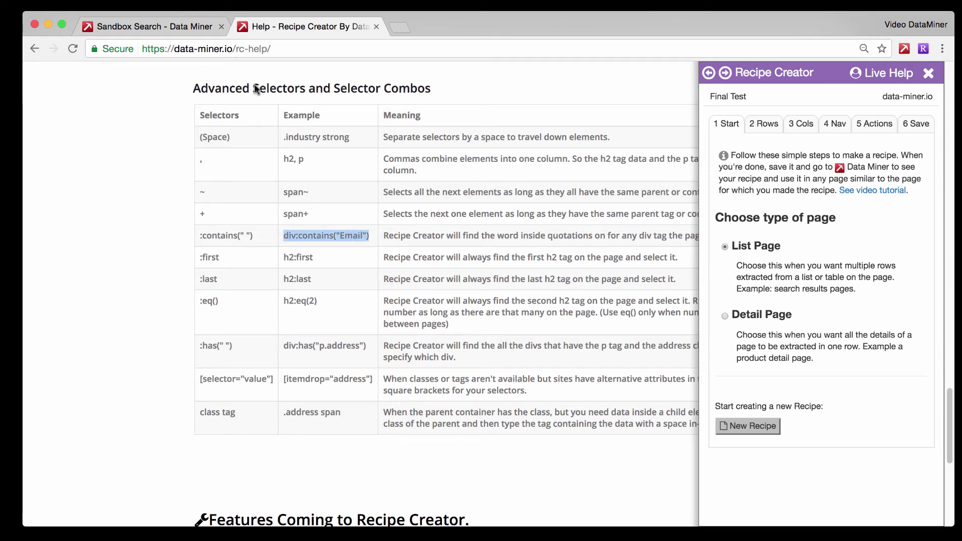
{"action": "left_click", "coordinate": [195, 29]}
Step: Clear the element selector, pick the last result's Industry line, and use its <p> element type as the selector
{"action": "triple_click", "coordinate": [776, 437]}
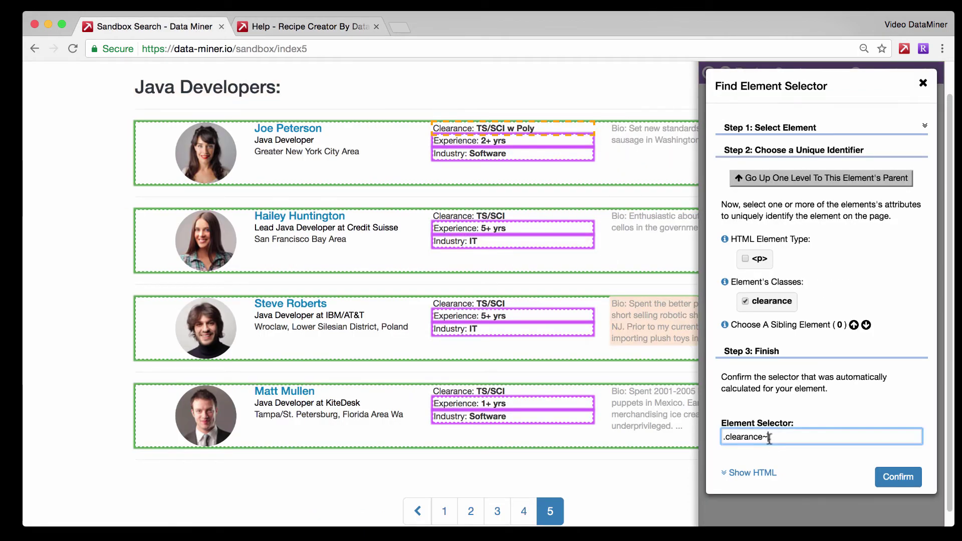
{"action": "left_click", "coordinate": [816, 442]}
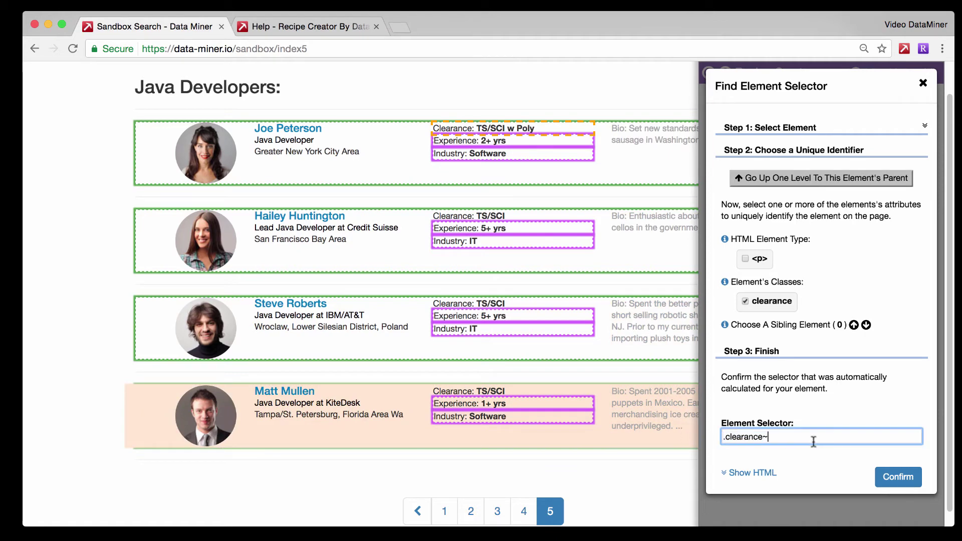
{"action": "key", "text": "BackSpace"}
{"action": "key", "text": "ctrl+a"}
{"action": "key", "text": "BackSpace"}
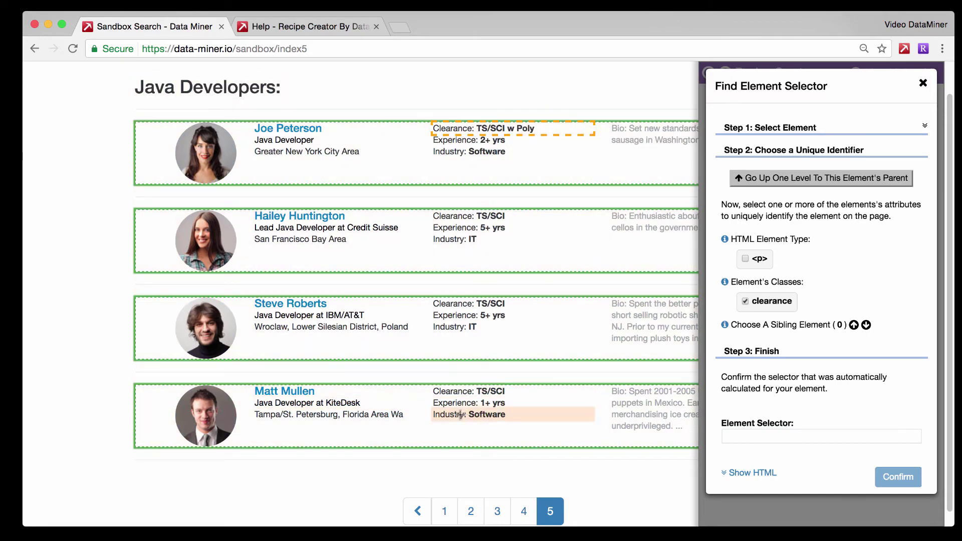
{"action": "left_click", "coordinate": [460, 415]}
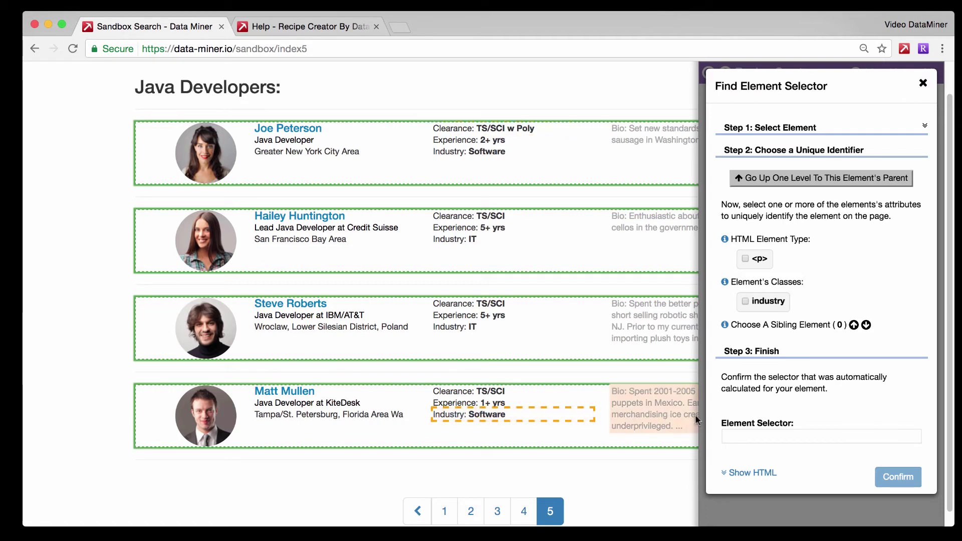
{"action": "left_click", "coordinate": [744, 259]}
{"action": "left_click", "coordinate": [755, 439]}
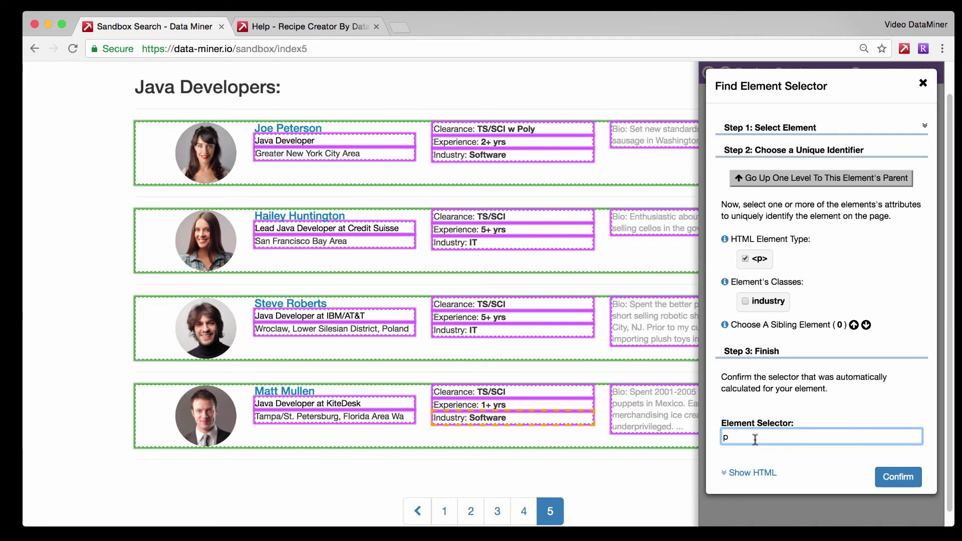
Step: Extend the element selector to p:contains(Industry) to target only the Industry lines
{"action": "type", "text": ":"}
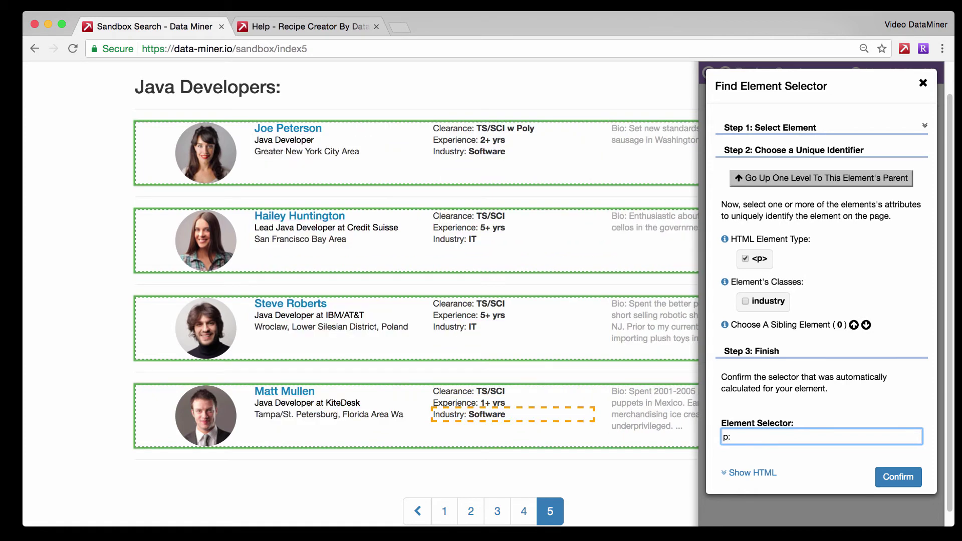
{"action": "type", "text": "contains()"}
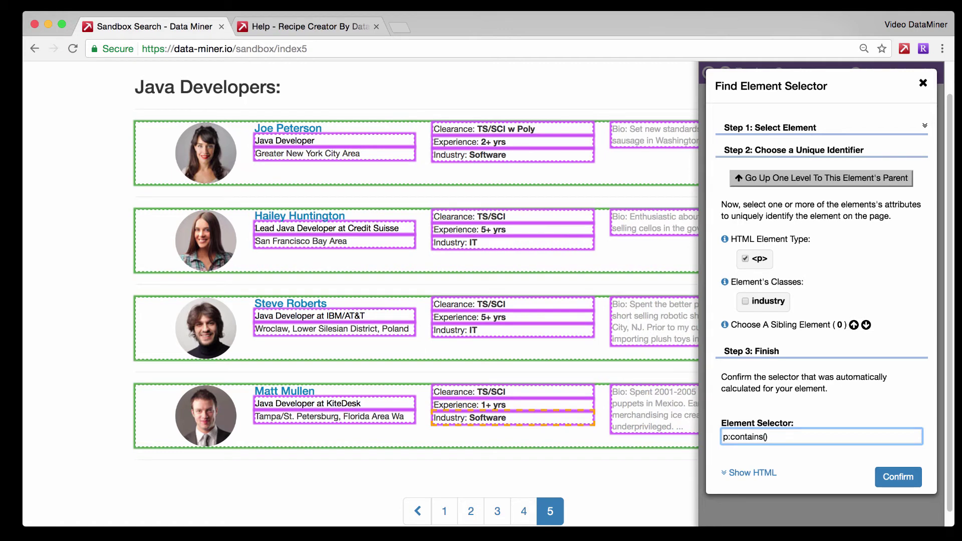
{"action": "type", "text": "Induster"}
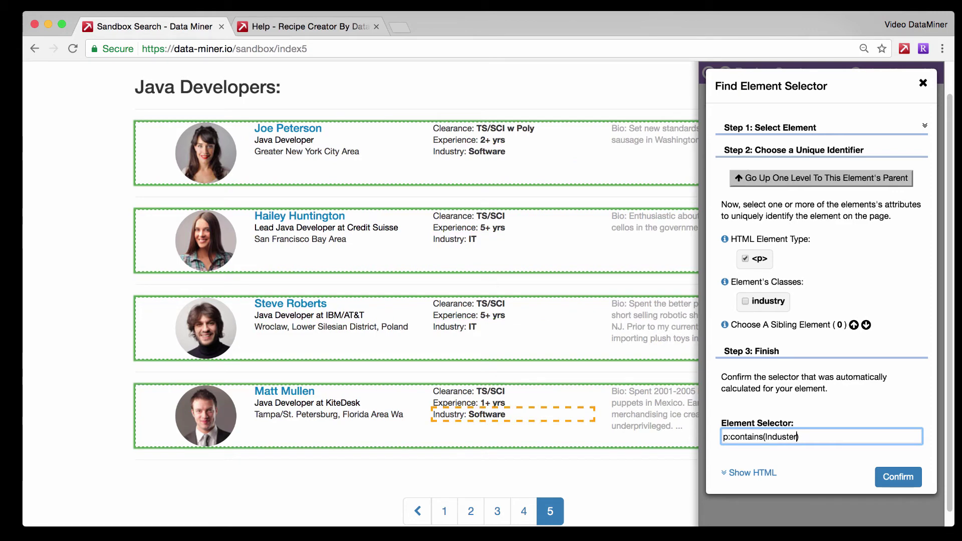
{"action": "key", "text": "BackSpace"}
{"action": "key", "text": "BackSpace"}
{"action": "key", "text": "BackSpace"}
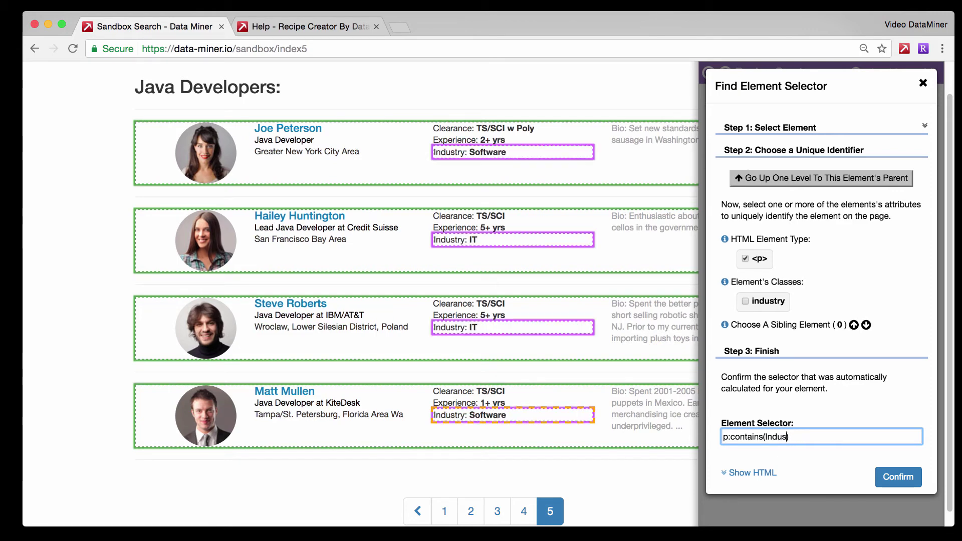
{"action": "type", "text": "try"}
Step: Pick the bold value in the last result's Industry line and extend the selector to p:contains(Industry) strong
{"action": "left_click", "coordinate": [505, 417]}
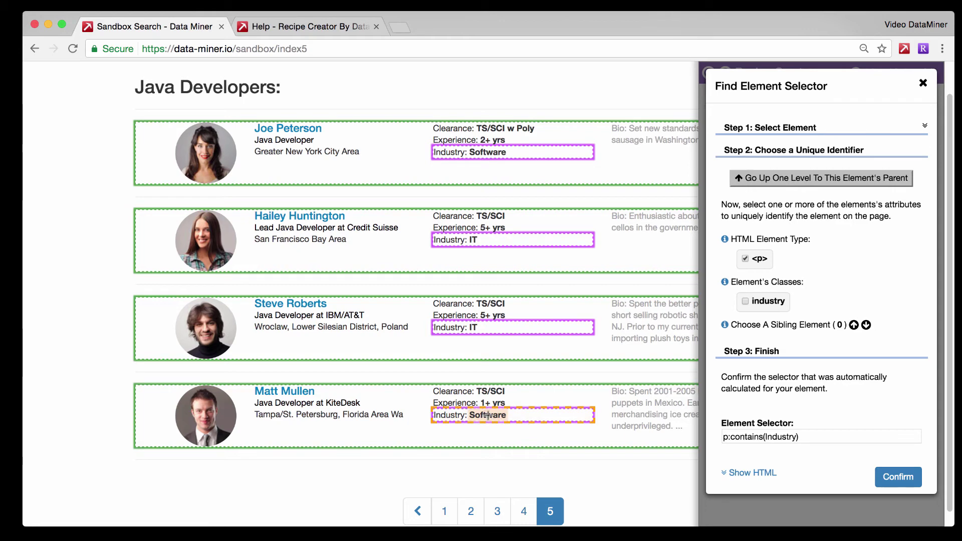
{"action": "left_click", "coordinate": [487, 415]}
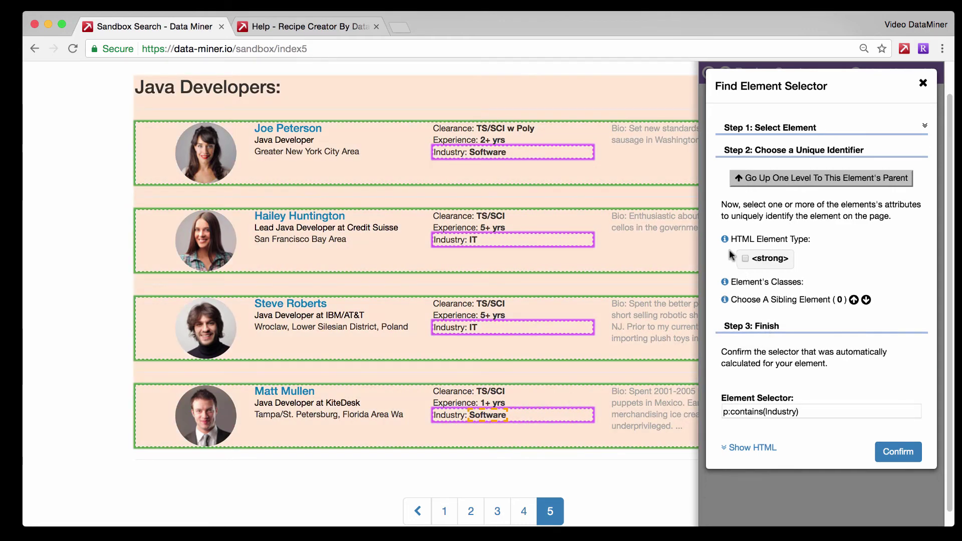
{"action": "left_click", "coordinate": [804, 408]}
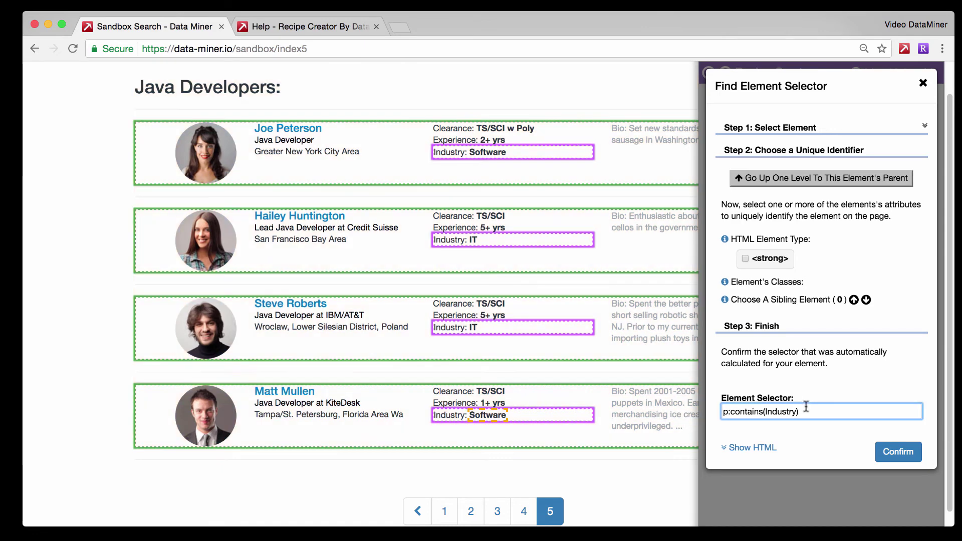
{"action": "type", "text": "strong"}
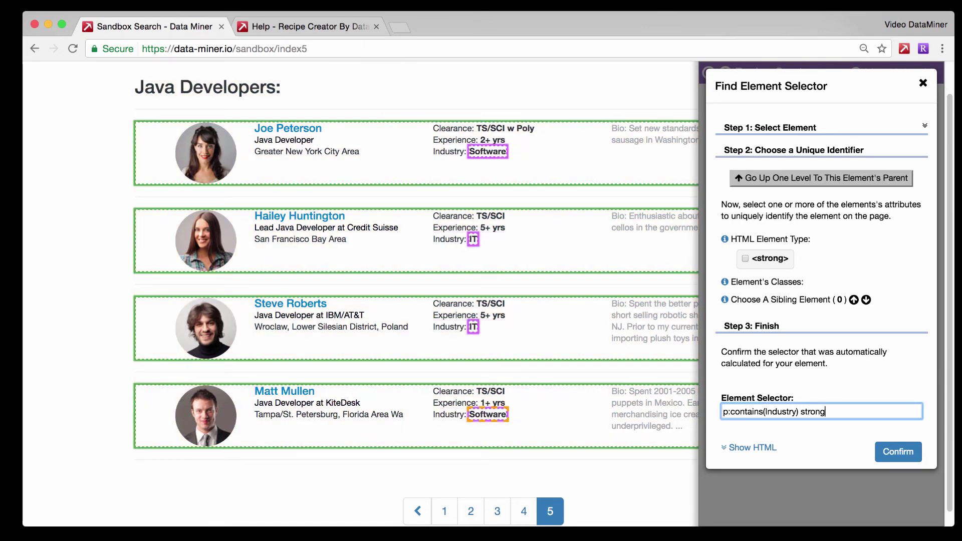
Step: Look up the [selector="value"] syntax and its [itemdrop="address"] example in the help page's selector table, and return to the sandbox page
{"action": "left_click_drag", "start_coordinate": [722, 411], "coordinate": [800, 411]}
{"action": "left_click", "coordinate": [812, 412]}
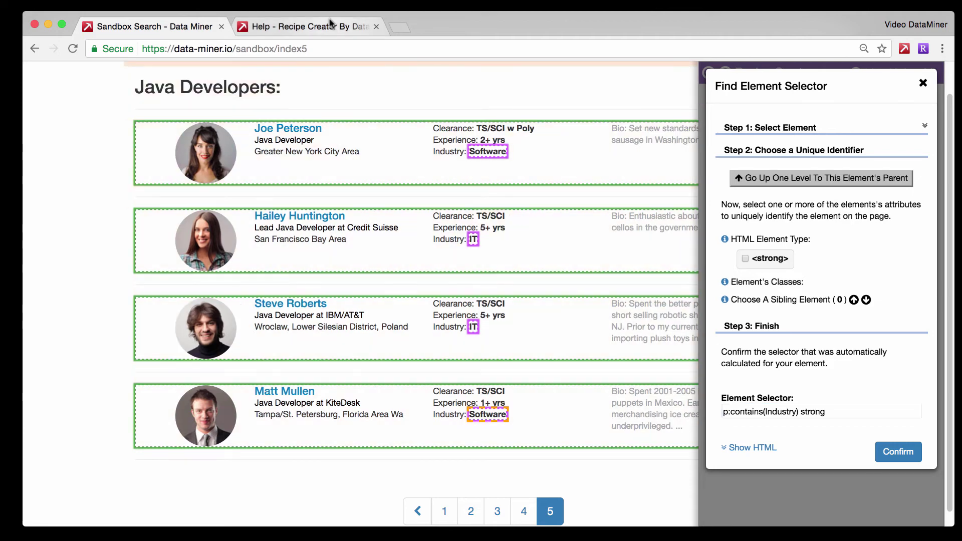
{"action": "left_click", "coordinate": [313, 26]}
{"action": "scroll", "coordinate": [369, 287], "scroll_direction": "down", "scroll_amount": 2}
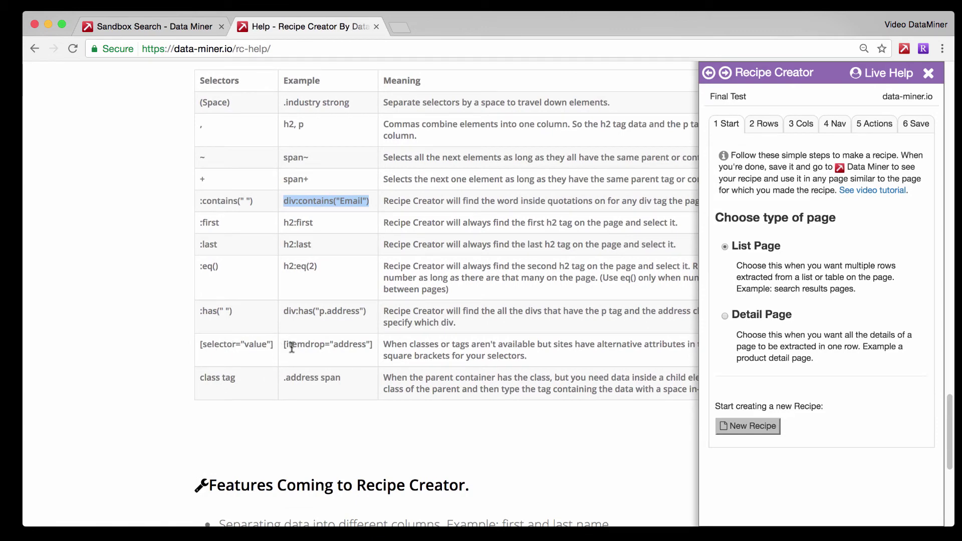
{"action": "left_click_drag", "start_coordinate": [284, 344], "coordinate": [325, 345]}
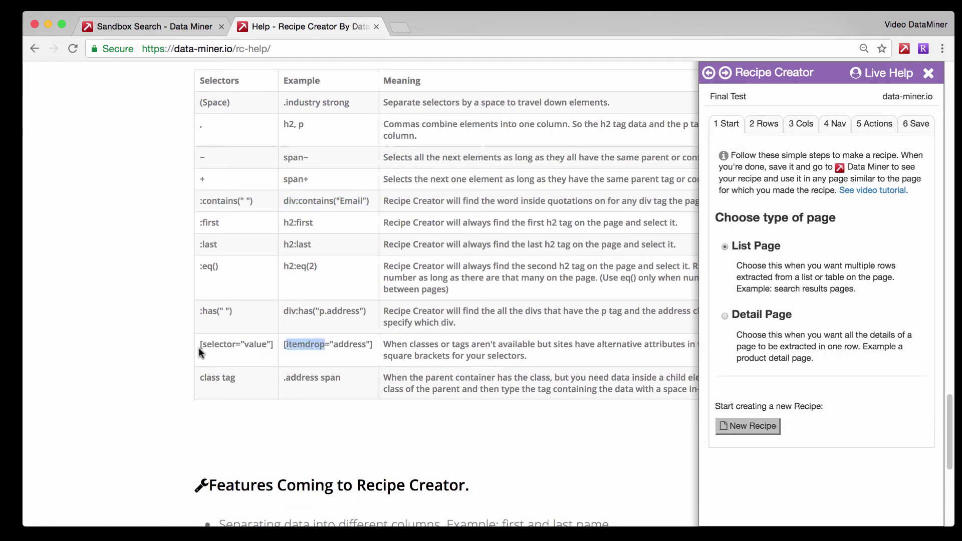
{"action": "left_click_drag", "start_coordinate": [200, 345], "coordinate": [274, 346]}
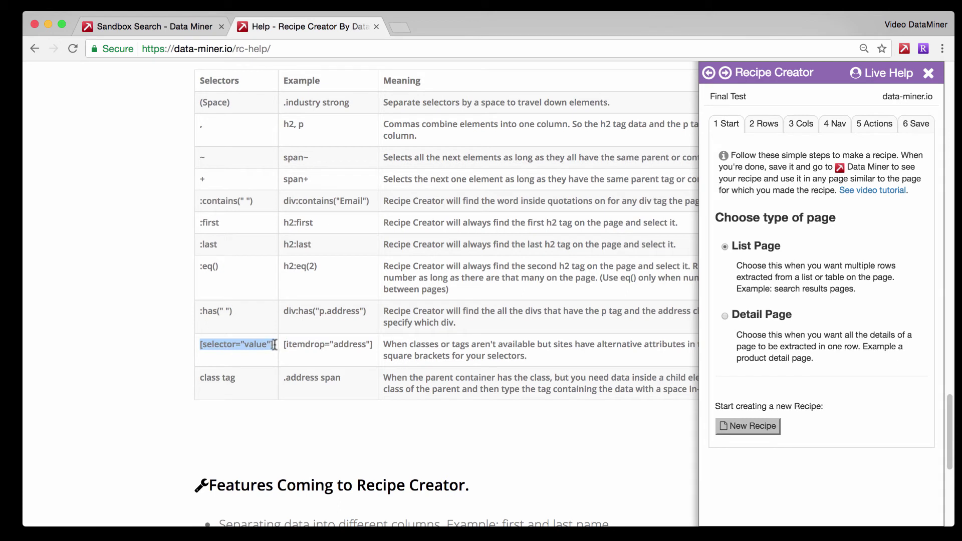
{"action": "left_click", "coordinate": [154, 28]}
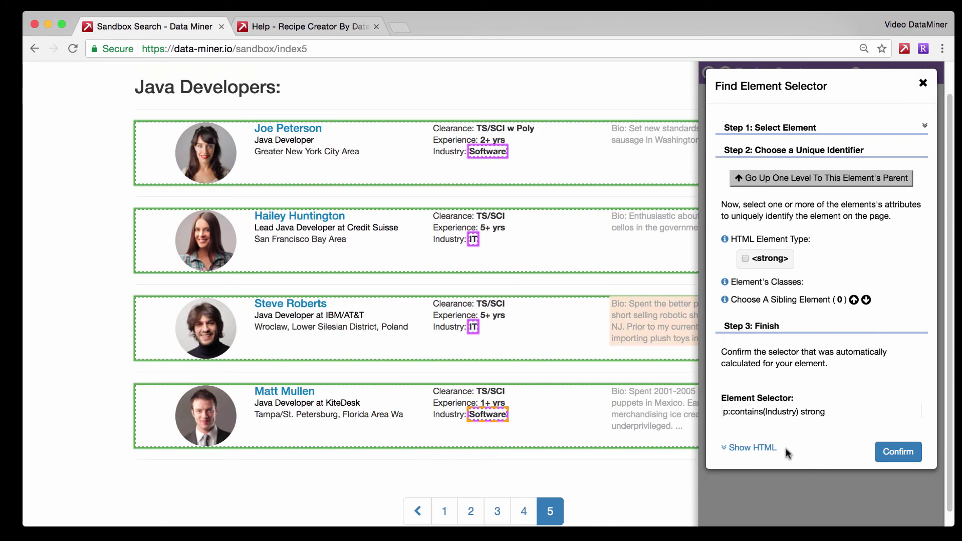
Step: Show the selected element's HTML and go up two parent levels to the col-sm-3 div to examine its nested class attributes
{"action": "left_click", "coordinate": [753, 447]}
{"action": "scroll", "coordinate": [772, 429], "scroll_direction": "down", "scroll_amount": 5}
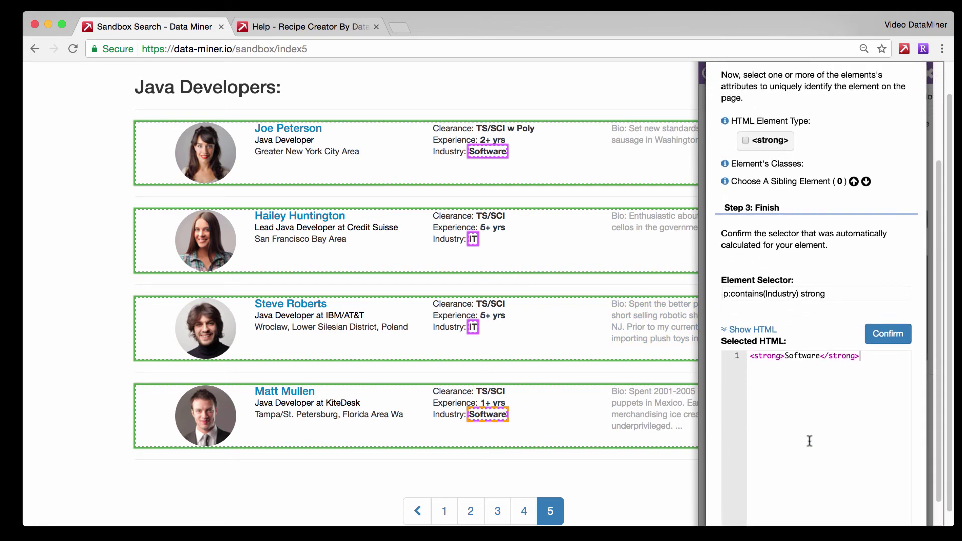
{"action": "scroll", "coordinate": [817, 352], "scroll_direction": "up", "scroll_amount": 3}
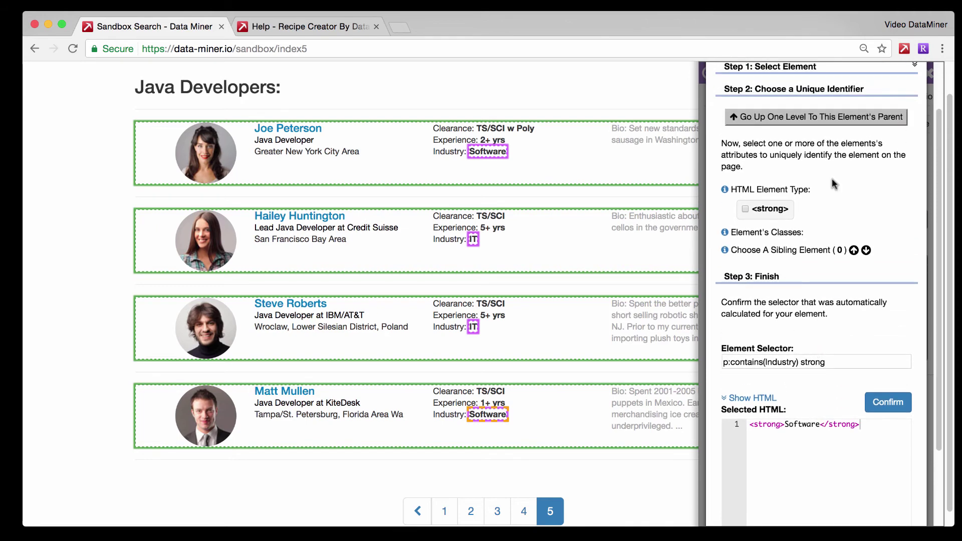
{"action": "left_click", "coordinate": [832, 118]}
{"action": "left_click", "coordinate": [832, 118]}
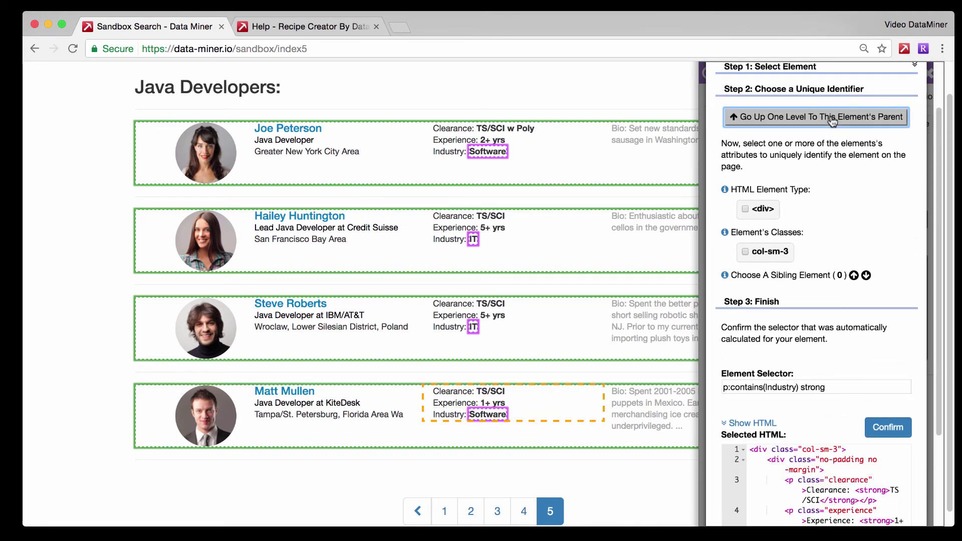
{"action": "scroll", "coordinate": [822, 358], "scroll_direction": "down", "scroll_amount": 3}
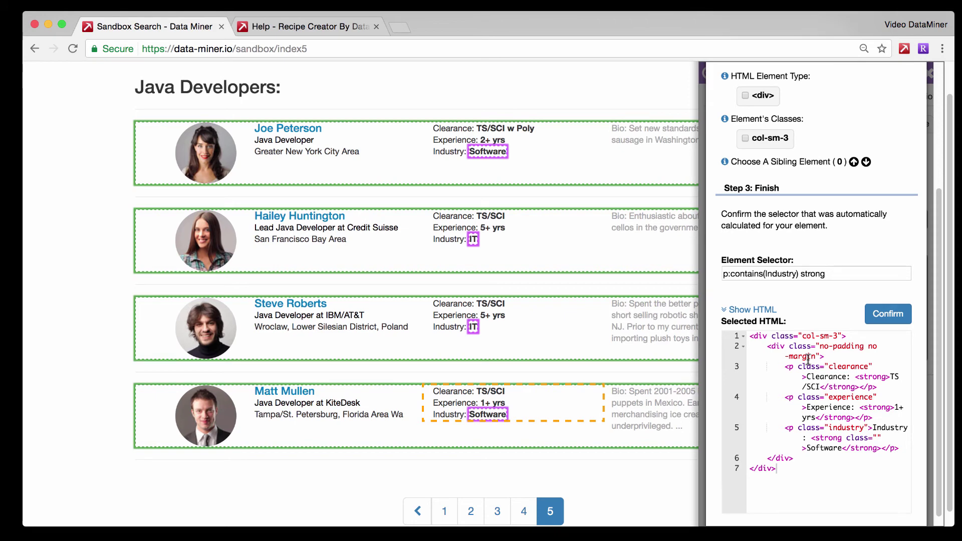
{"action": "left_click", "coordinate": [800, 393]}
{"action": "key", "text": "super+shift+Up"}
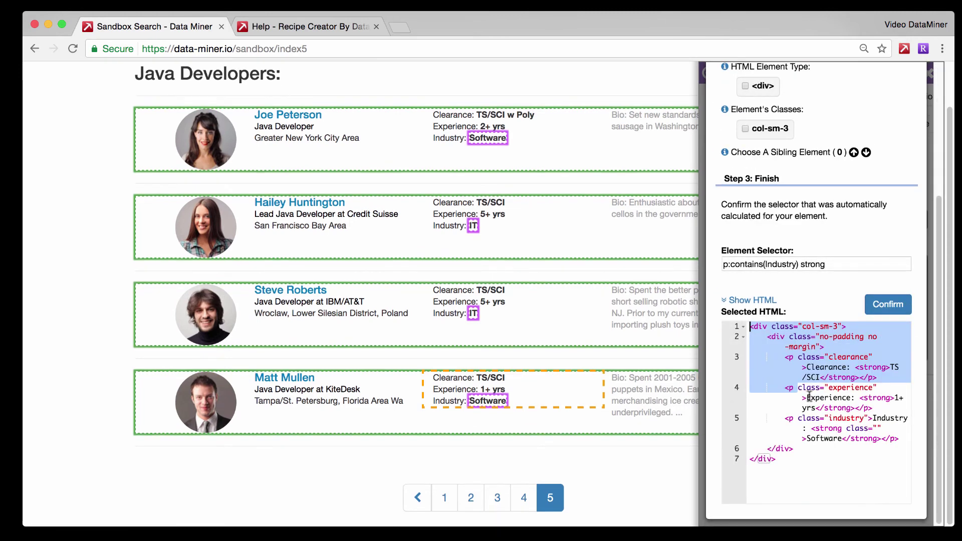
{"action": "left_click", "coordinate": [798, 389]}
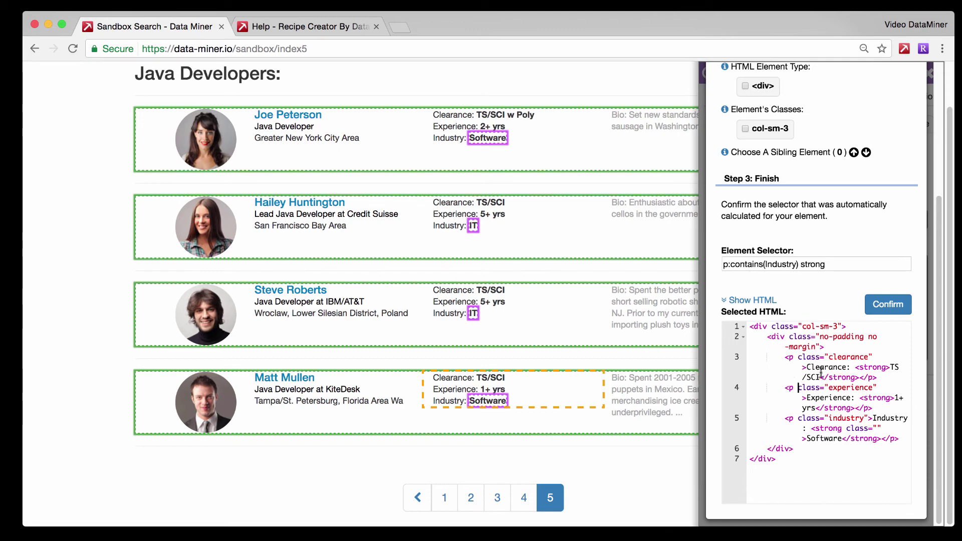
Step: Replace the element selector with [class="no-padding no-margin"], copying the attribute from the inner div in the HTML
{"action": "left_click_drag", "start_coordinate": [791, 336], "coordinate": [862, 337]}
{"action": "left_click", "coordinate": [803, 336]}
{"action": "left_click_drag", "start_coordinate": [789, 339], "coordinate": [819, 347]}
{"action": "key", "text": "super+c"}
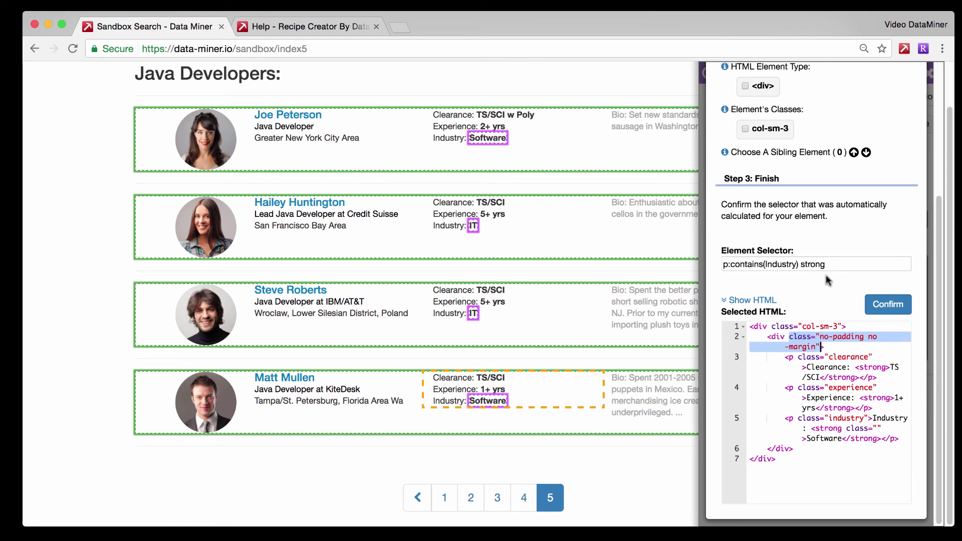
{"action": "left_click_drag", "start_coordinate": [829, 264], "coordinate": [722, 263]}
{"action": "key", "text": "BackSpace"}
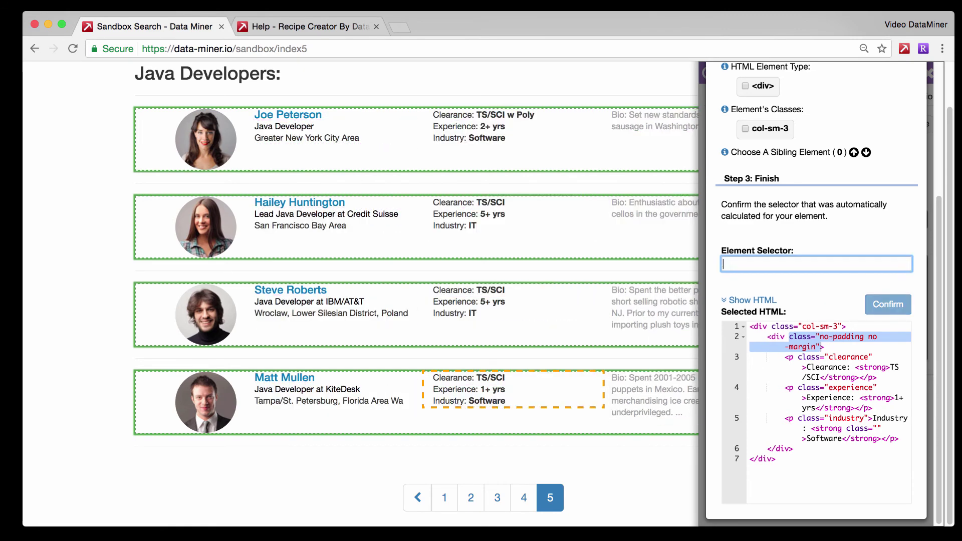
{"action": "type", "text": "0"}
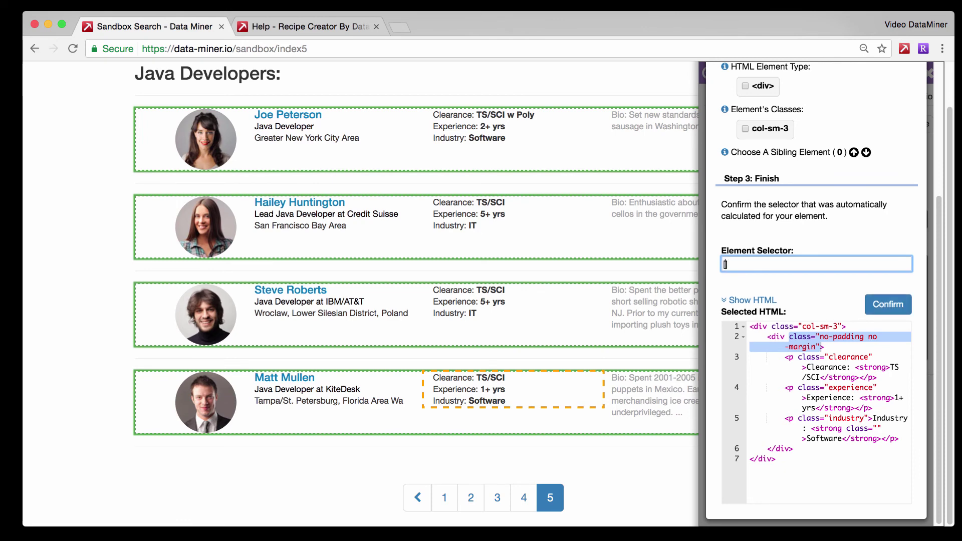
{"action": "key", "text": "super+v"}
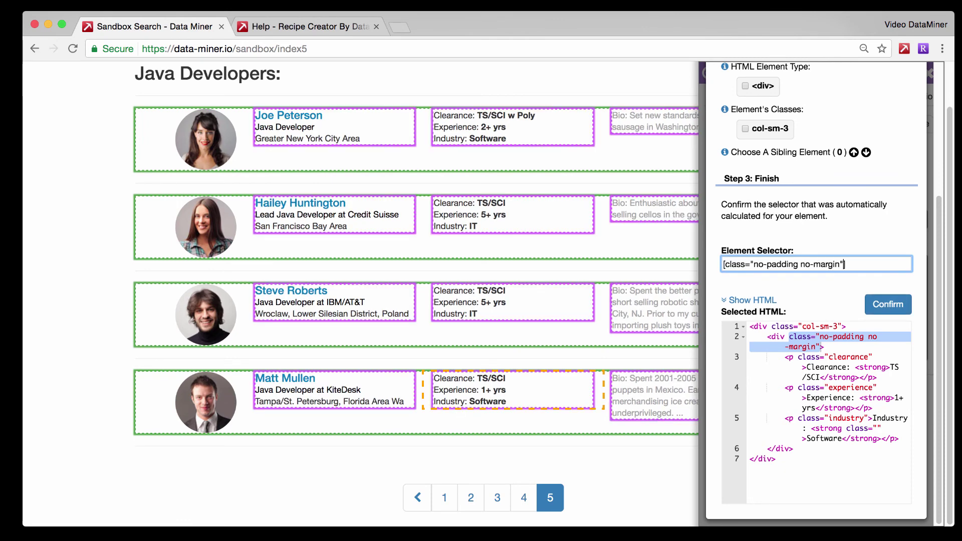
{"action": "double_click", "coordinate": [757, 264]}
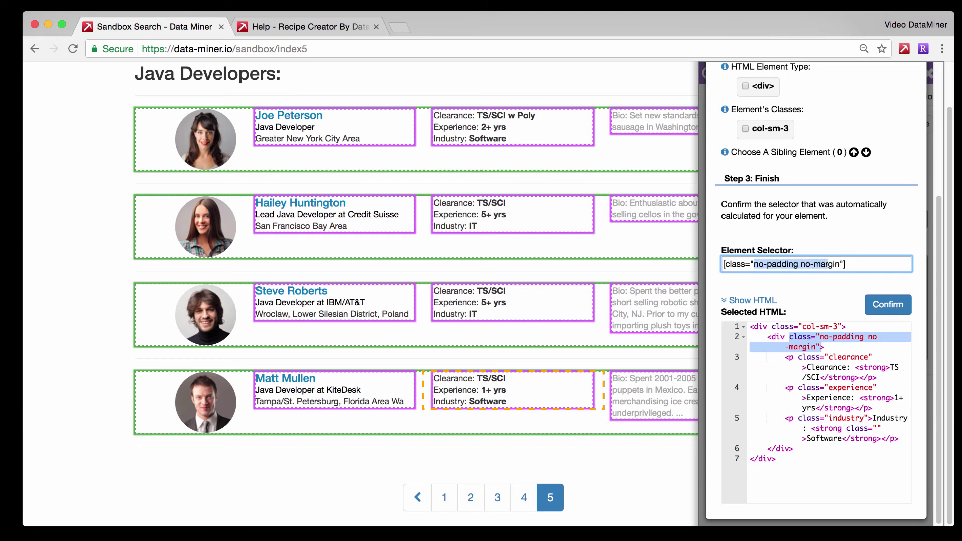
Step: Replace the element selector with [class="experience"], copying the attribute from the Experience paragraph in the HTML
{"action": "left_click", "coordinate": [821, 397]}
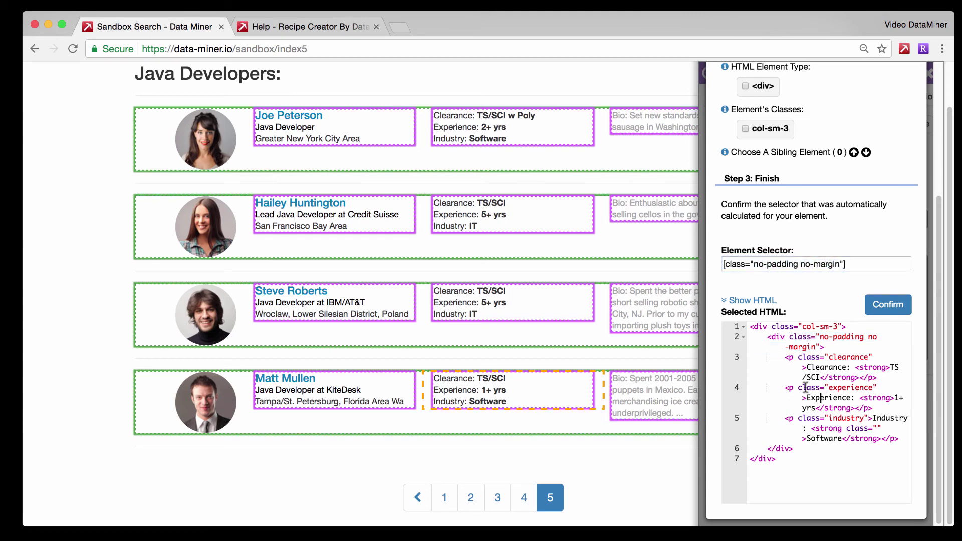
{"action": "mouse_move", "coordinate": [798, 387]}
{"action": "left_mouse_down"}
{"action": "mouse_move", "coordinate": [872, 387]}
{"action": "mouse_move", "coordinate": [803, 397]}
{"action": "left_mouse_up"}
{"action": "key", "text": "super+c"}
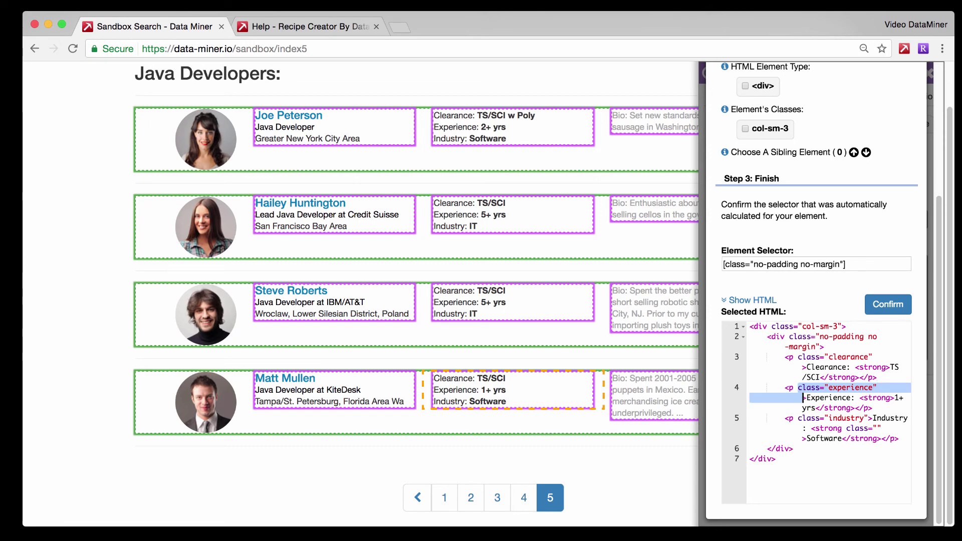
{"action": "left_click_drag", "start_coordinate": [854, 263], "coordinate": [612, 268]}
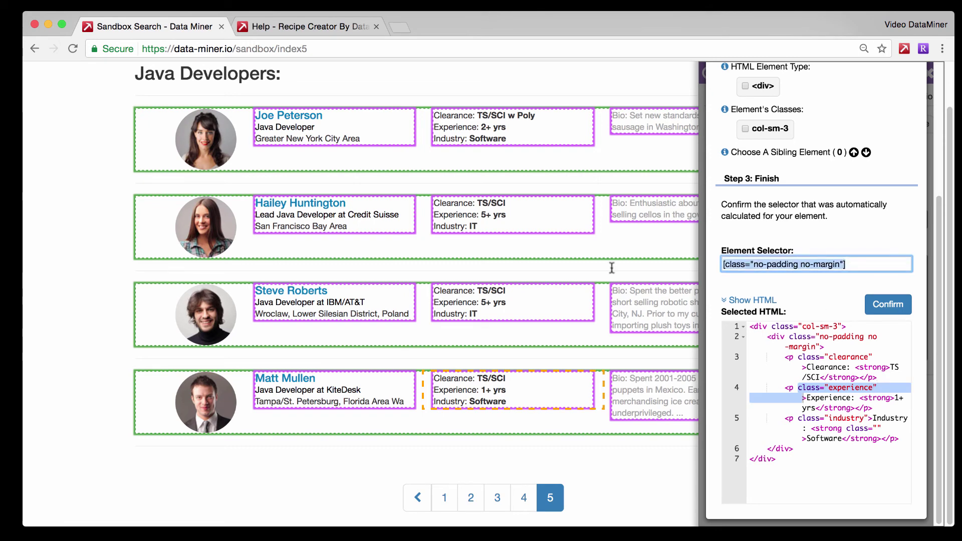
{"action": "key", "text": "BackSpace"}
{"action": "key", "text": "super+v"}
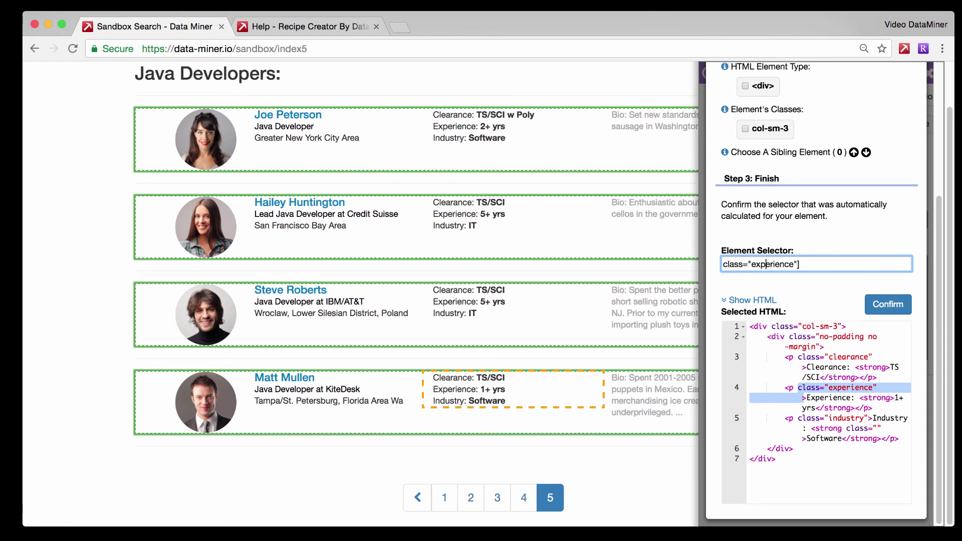
{"action": "key", "text": "super+Left"}
{"action": "type", "text": "["}
{"action": "key", "text": "Return"}
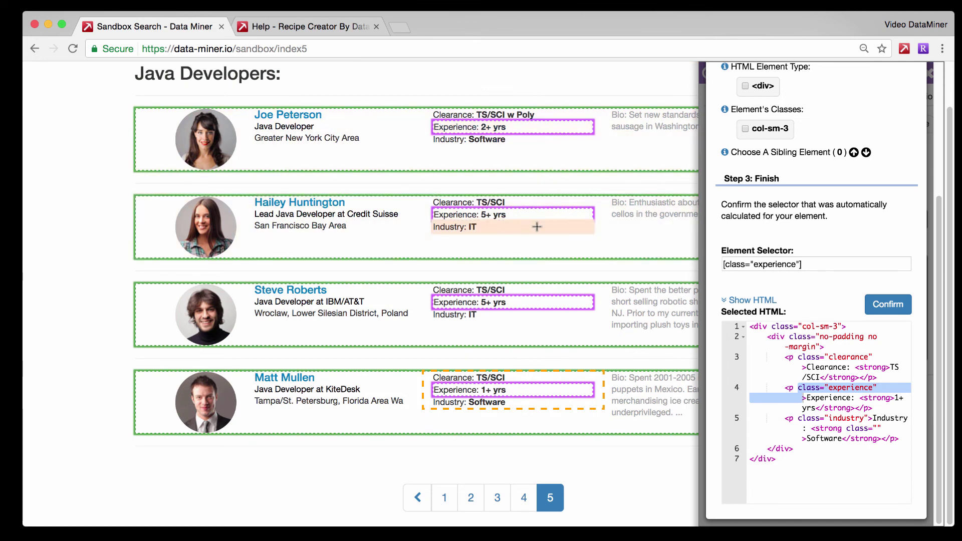
{"action": "left_click", "coordinate": [805, 265]}
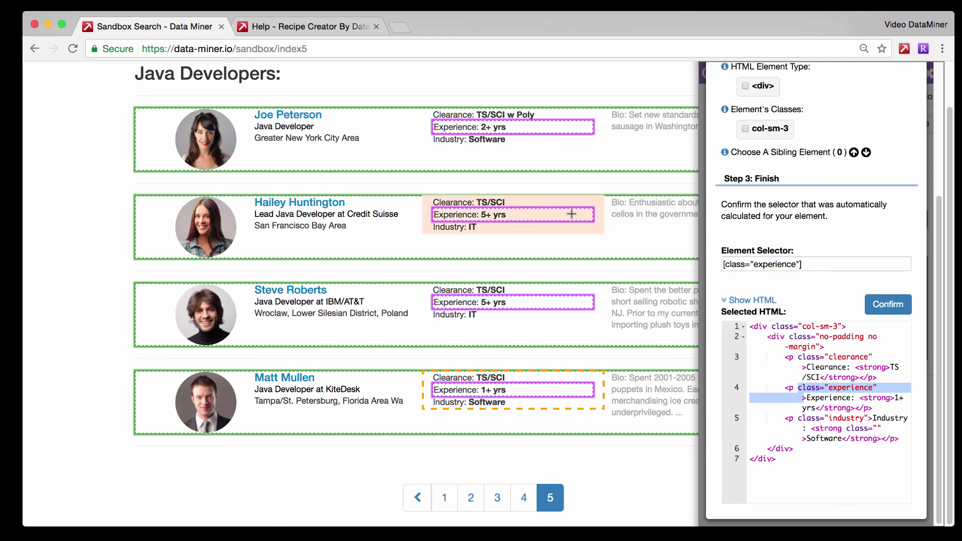
Step: Pick the bold value in the second result's Experience line and extend the selector to [class="experience"] strong
{"action": "left_click", "coordinate": [493, 215]}
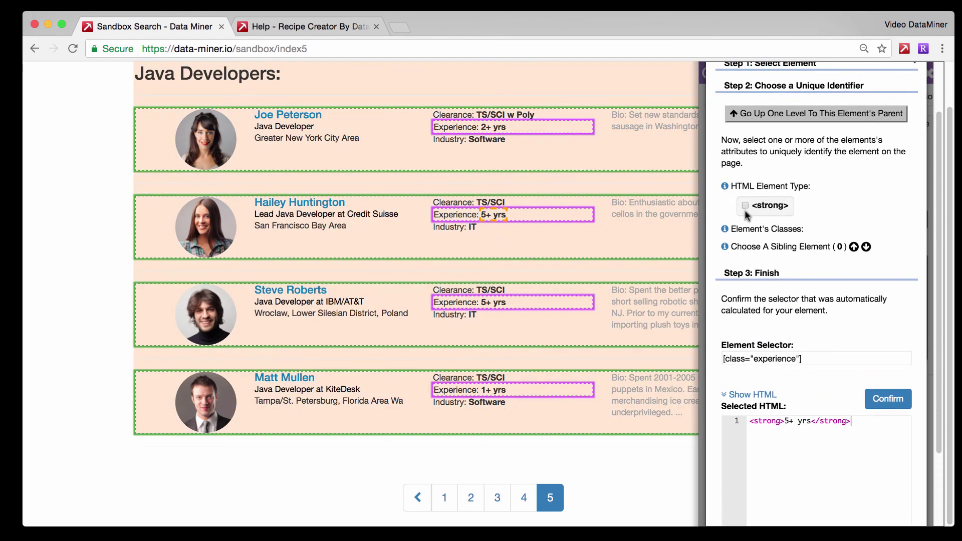
{"action": "left_click", "coordinate": [812, 359]}
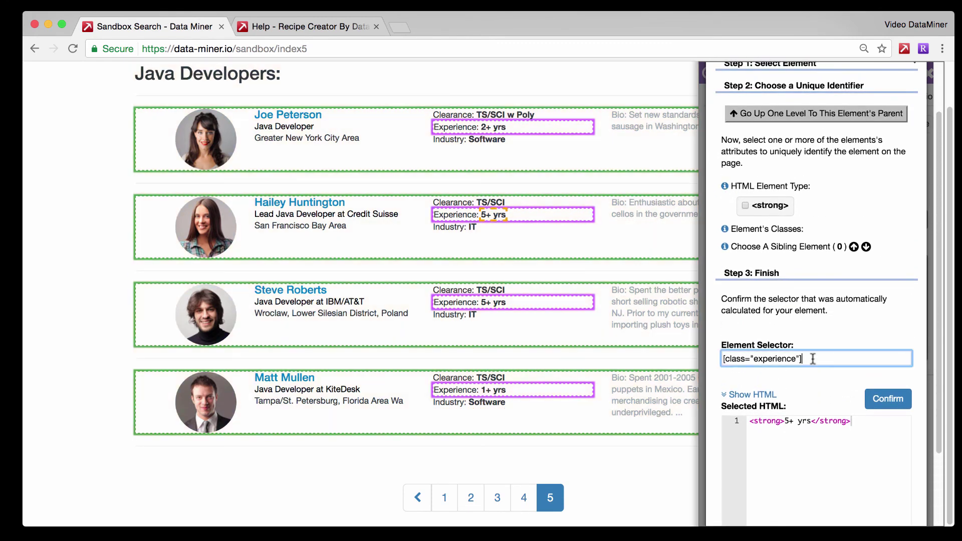
{"action": "type", "text": "stong"}
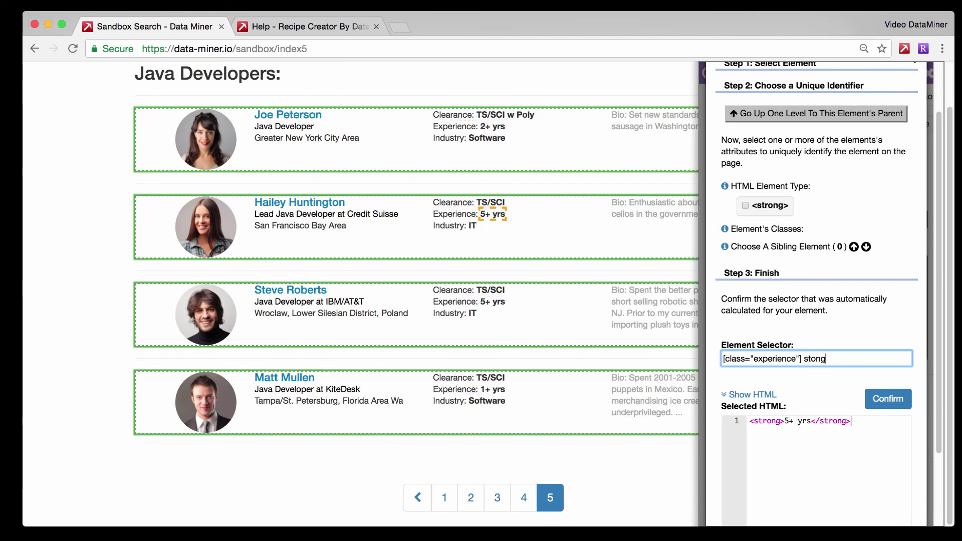
{"action": "key", "text": "BackSpace"}
{"action": "key", "text": "BackSpace"}
{"action": "key", "text": "BackSpace"}
{"action": "key", "text": "BackSpace"}
{"action": "type", "text": "trong"}
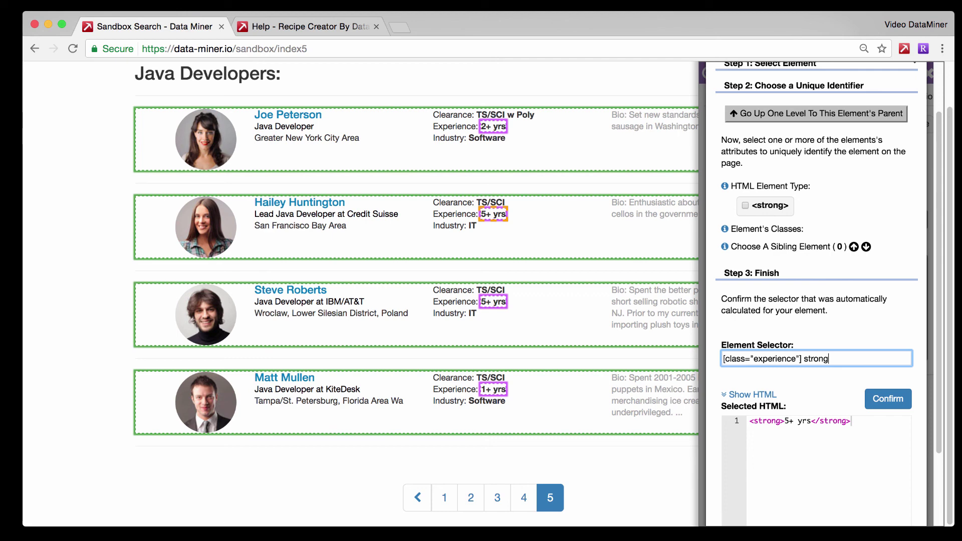
Step: Confirm the [class="experience"] strong selector for the Name column, preview the column's data, and close the preview
{"action": "scroll", "coordinate": [845, 257], "scroll_direction": "down", "scroll_amount": 2}
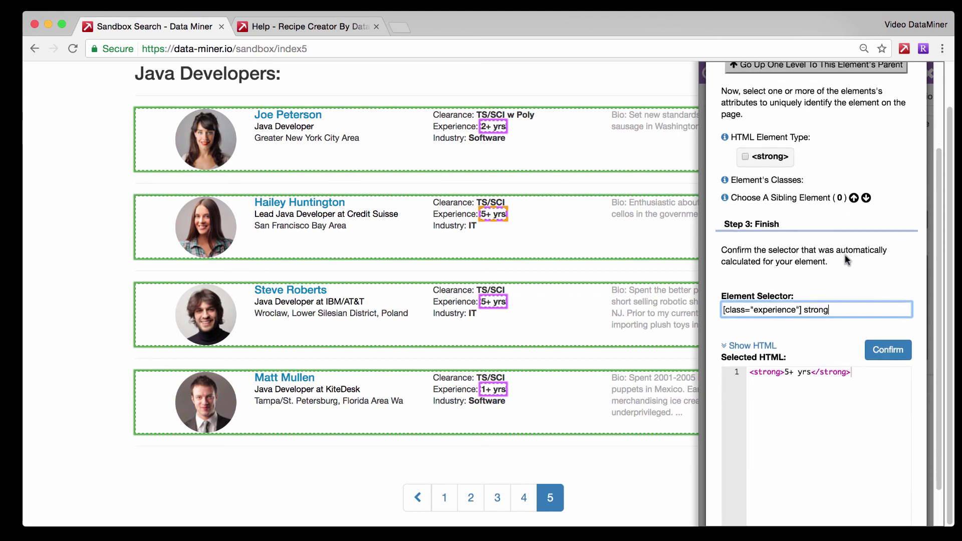
{"action": "scroll", "coordinate": [845, 258], "scroll_direction": "down", "scroll_amount": 2}
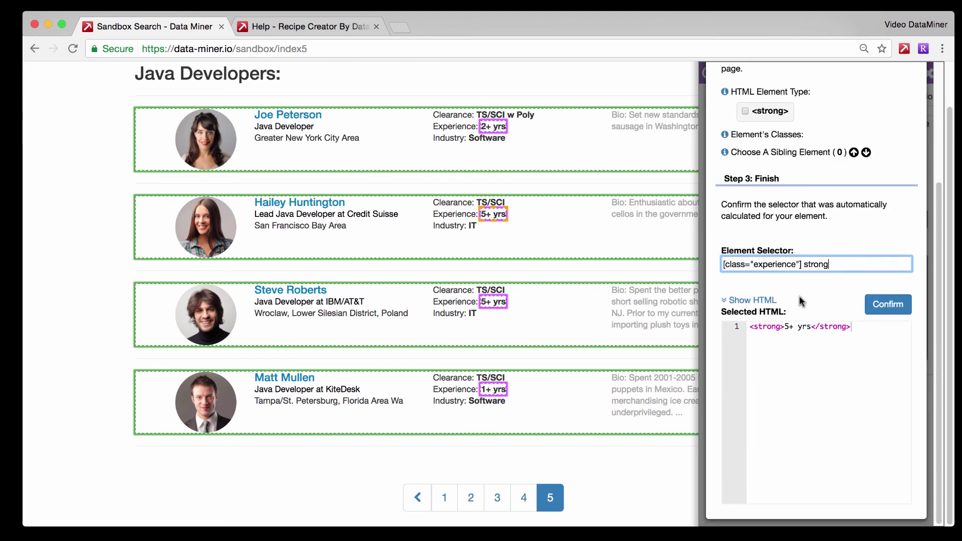
{"action": "scroll", "coordinate": [798, 299], "scroll_direction": "up", "scroll_amount": 2}
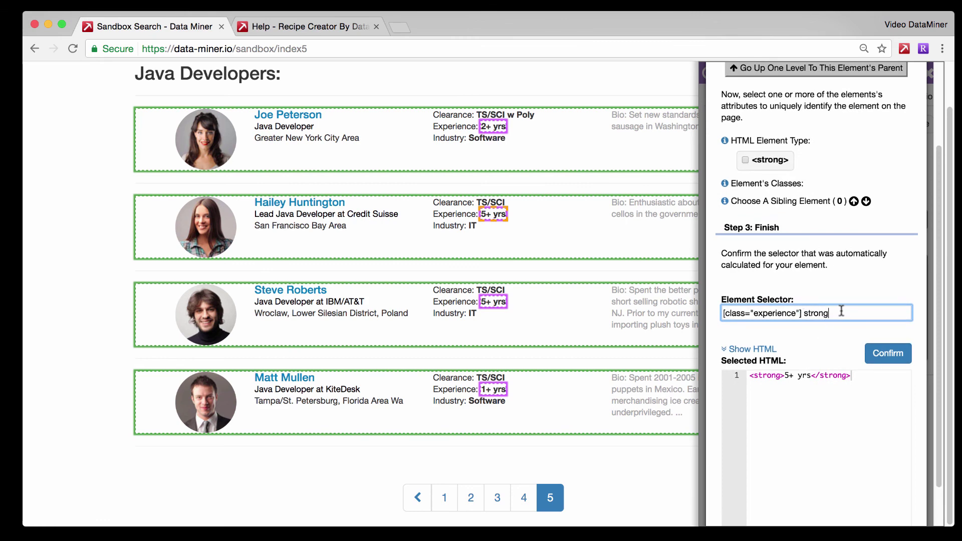
{"action": "scroll", "coordinate": [841, 311], "scroll_direction": "up", "scroll_amount": 1}
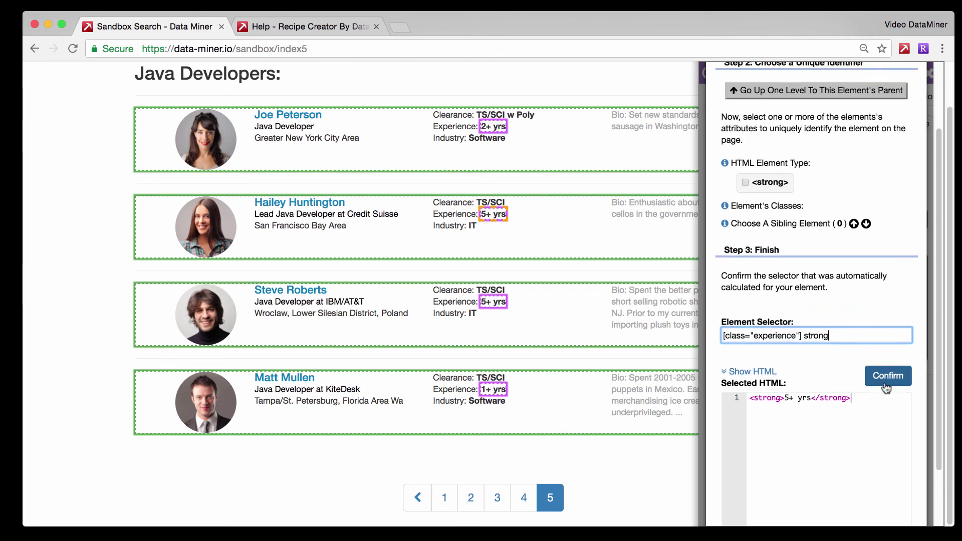
{"action": "left_click", "coordinate": [886, 388]}
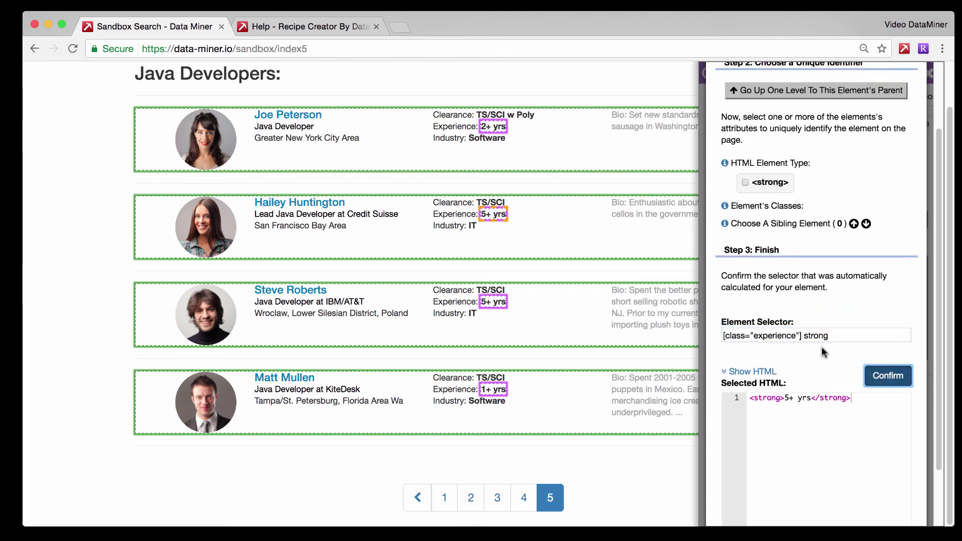
{"action": "left_click", "coordinate": [834, 339]}
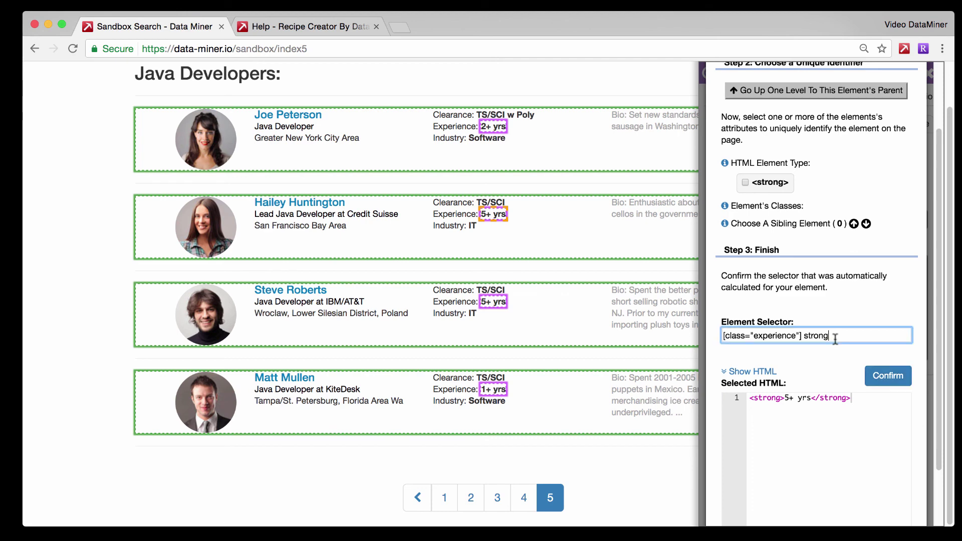
{"action": "left_click", "coordinate": [882, 379]}
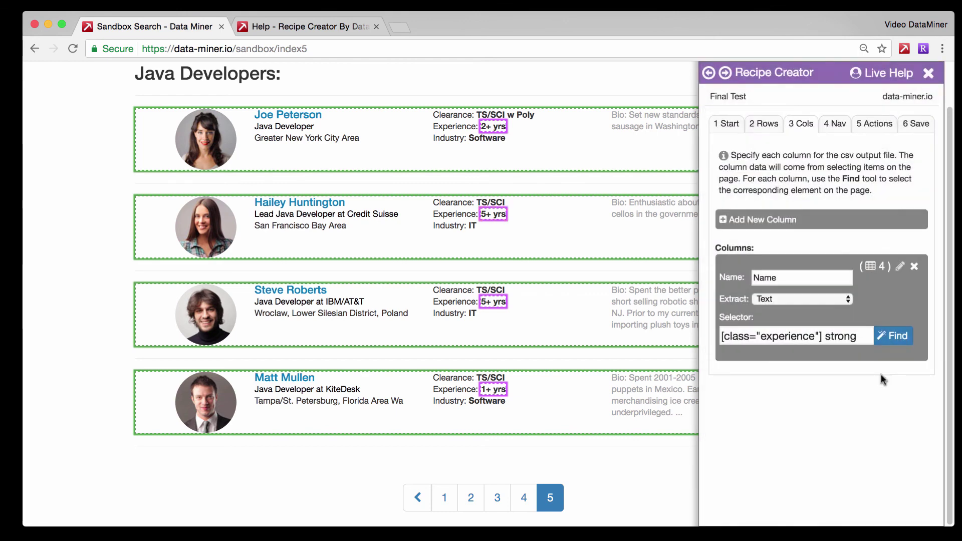
{"action": "left_click", "coordinate": [869, 268]}
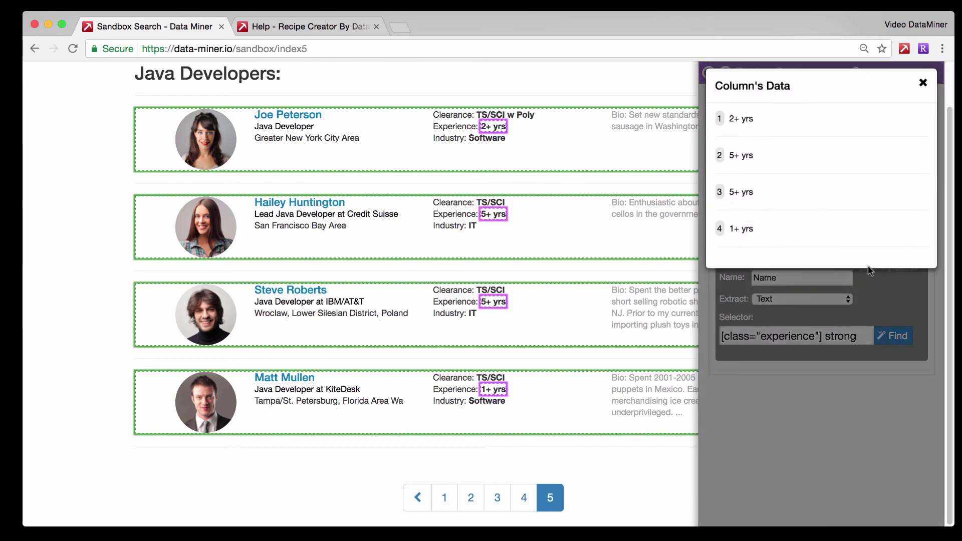
{"action": "left_click", "coordinate": [922, 83]}
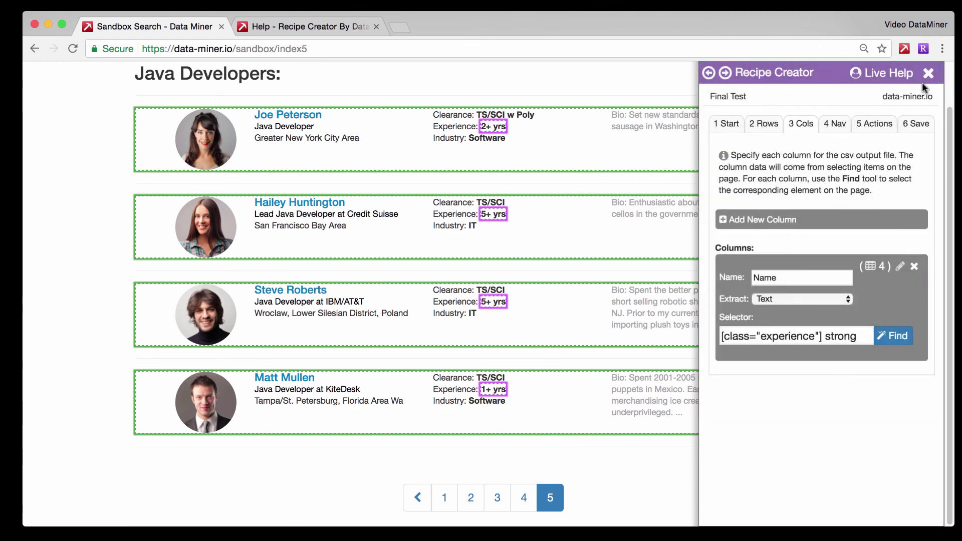